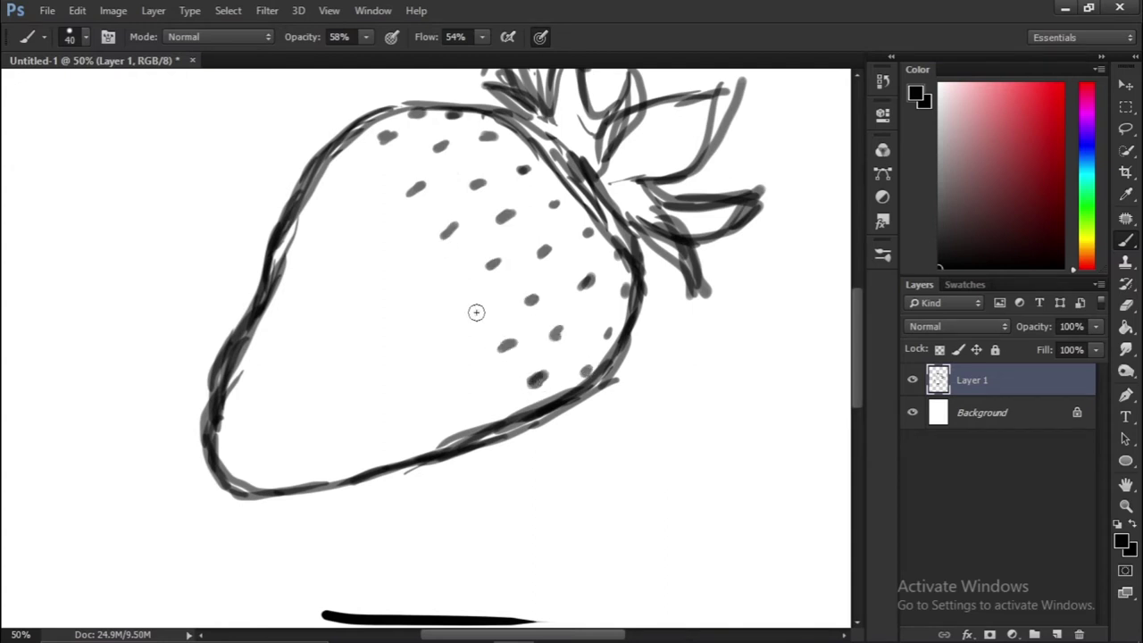
Dab the remaining grey seed marks across the middle and tip of the strawberry sketch
left_click(399, 286)
left_click(498, 385)
left_click(434, 399)
left_click(405, 361)
left_click(311, 283)
left_click(356, 447)
left_click(301, 412)
left_click(284, 474)
Save the drawing in the freelance folder as a Photoshop file named straw
key("ctrl+shift+s")
type("straw")
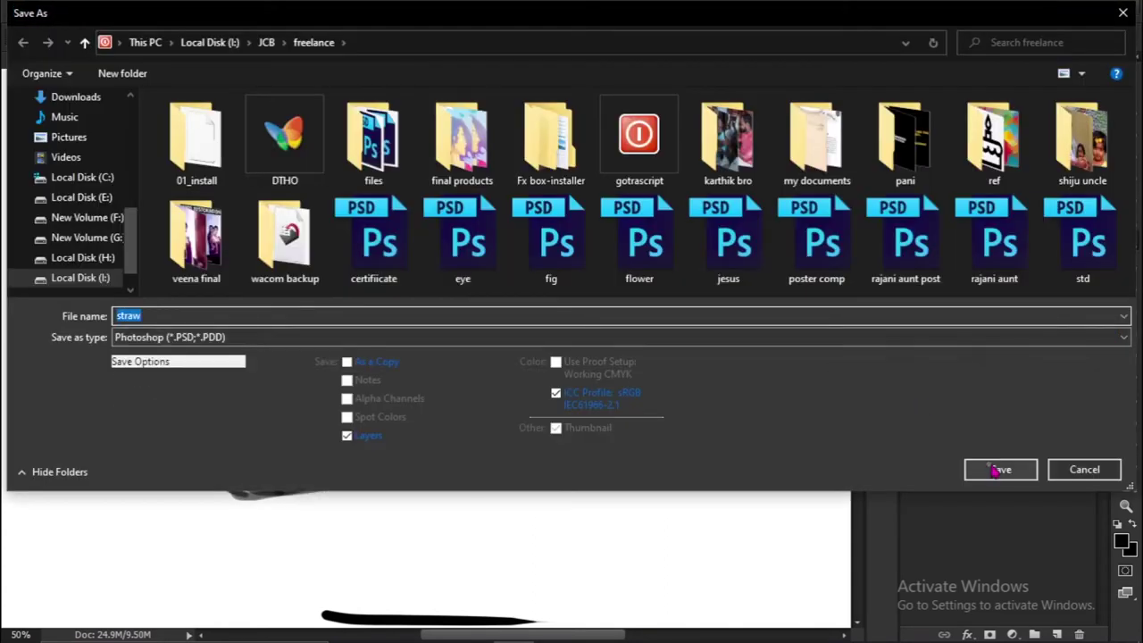
left_click(1000, 467)
Add a new layer beneath the sketch layer and prepare a dark red brush at size 125 and 100% opacity
scroll(556, 349, "up", 2)
left_click(1057, 634)
scroll(536, 358, "down", 1)
left_click(1062, 212)
key("bracketright")
key("bracketright")
key("bracketright")
key("bracketright")
key("bracketright")
key("bracketright")
key("bracketright")
key("0")
key("ctrl+bracketleft")
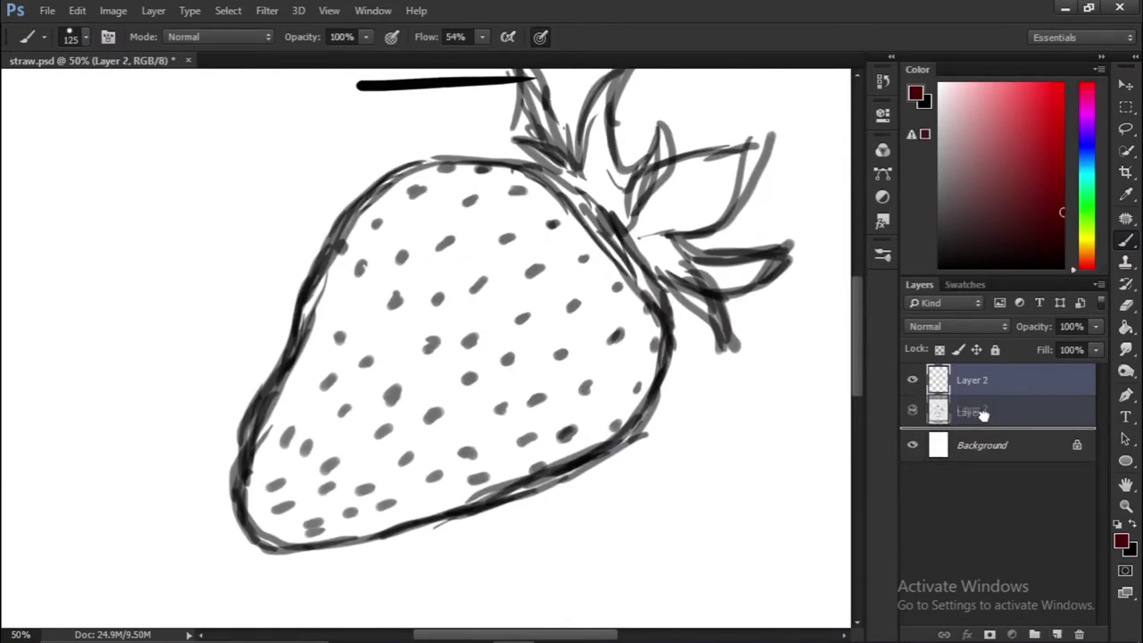
Select the strawberry body along its sketched outline with the Lasso and fill it with dark red
key("l")
left_click(581, 196)
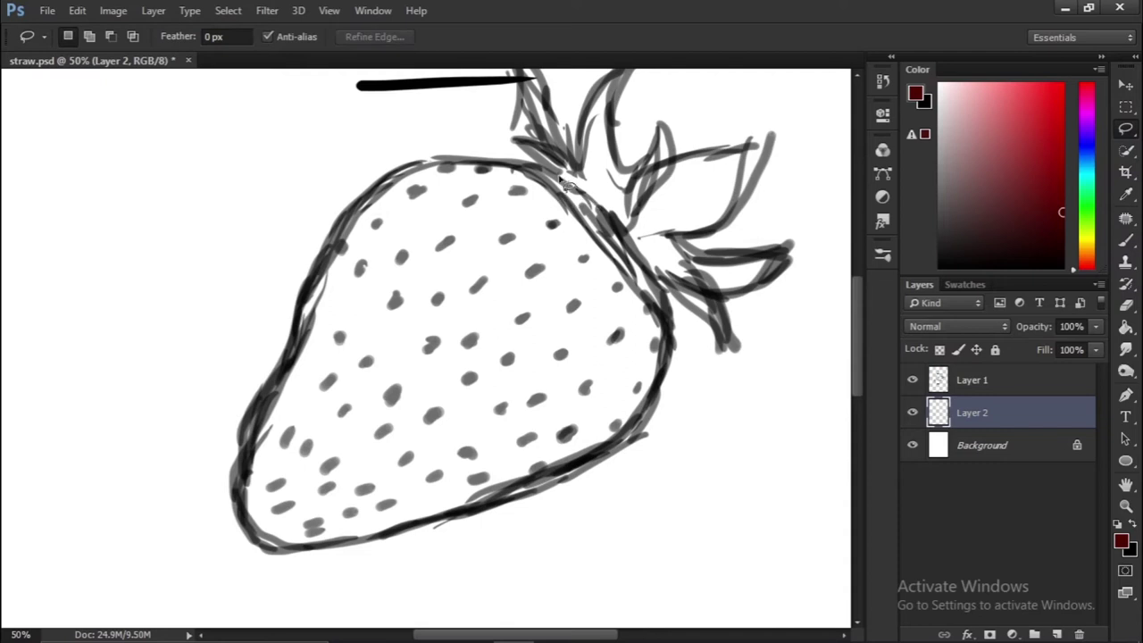
mouse_move(339, 549)
left_mouse_down()
mouse_move(665, 357)
mouse_move(433, 162)
left_mouse_up()
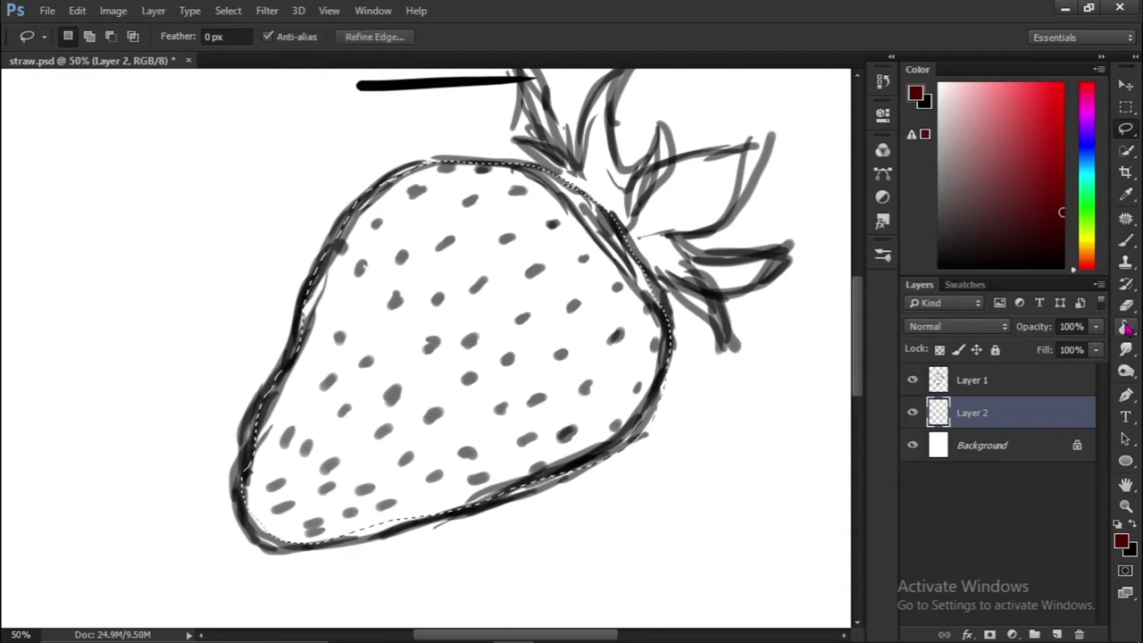
left_click(1126, 326)
left_click(658, 294)
key("m")
key("ctrl+d")
key("b")
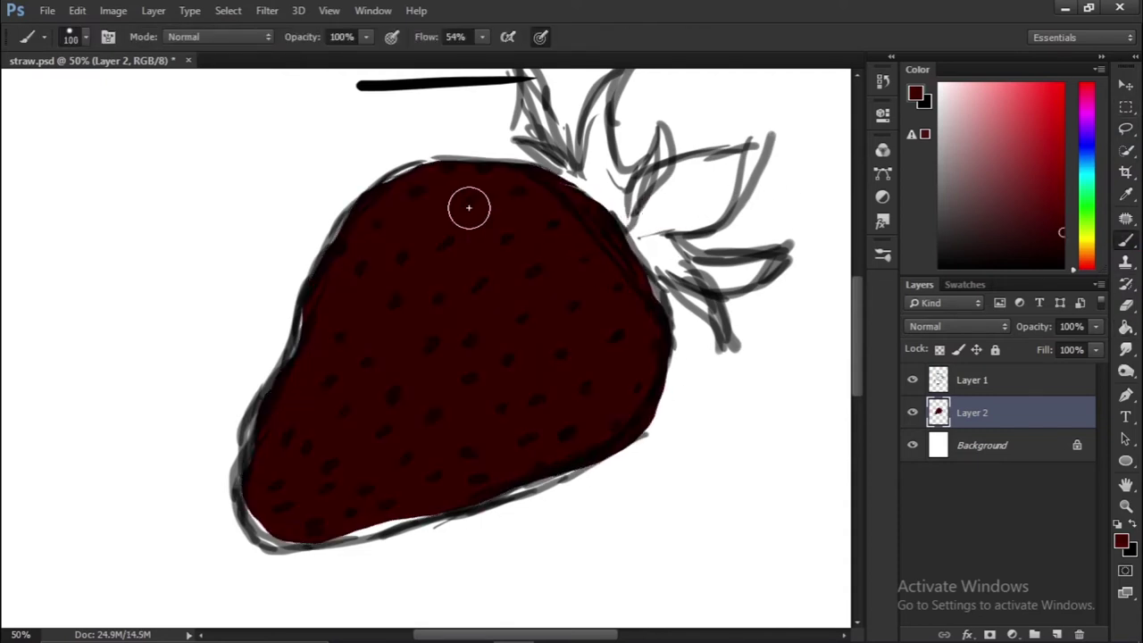
On a new layer above the sketch, paint bright red along the berry's upper edge and around the first seeds
scroll(580, 276, "up", 3)
scroll(617, 256, "down", 2)
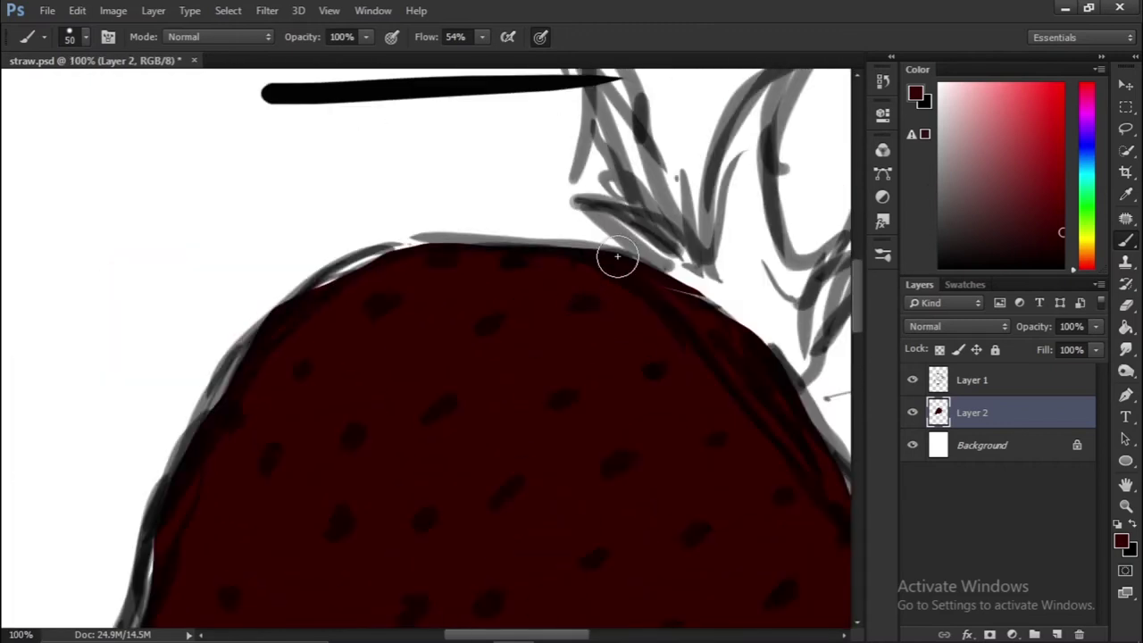
key("bracketleft")
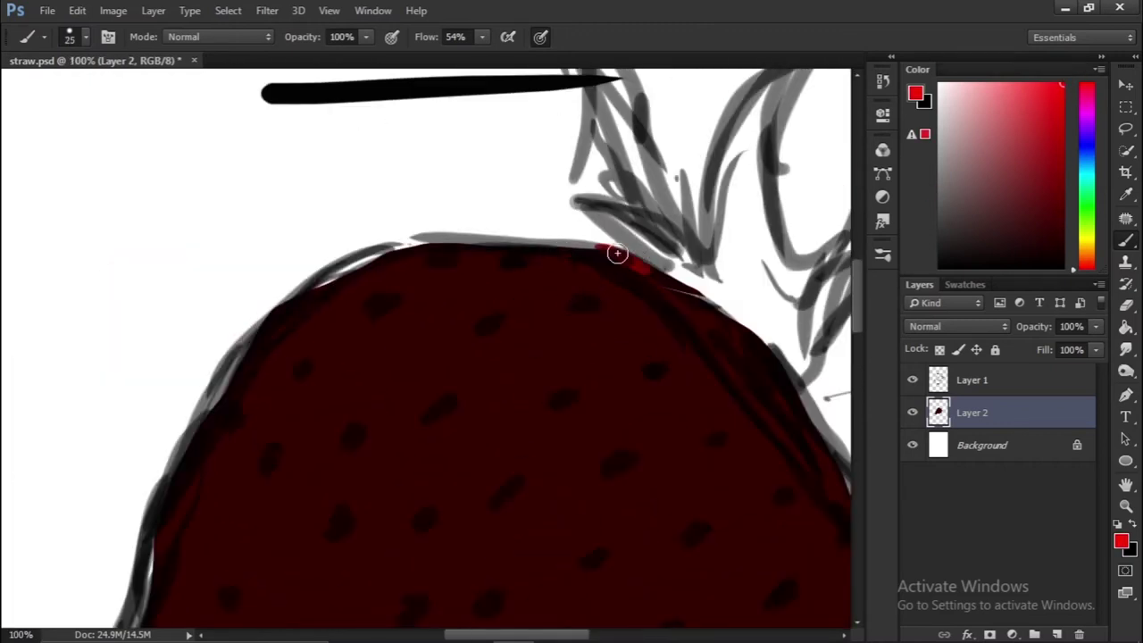
left_click(1056, 634)
mouse_move(652, 268)
left_mouse_down()
mouse_move(547, 239)
mouse_move(319, 283)
mouse_move(138, 549)
left_mouse_up()
key("bracketright")
key("bracketright")
mouse_move(634, 270)
left_mouse_down()
mouse_move(348, 274)
mouse_move(158, 510)
mouse_move(134, 607)
left_mouse_up()
mouse_move(634, 271)
left_mouse_down()
mouse_move(706, 303)
mouse_move(768, 358)
mouse_move(524, 270)
mouse_move(459, 262)
mouse_move(341, 284)
mouse_move(384, 317)
mouse_move(450, 276)
mouse_move(533, 298)
mouse_move(590, 285)
mouse_move(790, 380)
left_mouse_up()
key("bracketleft")
mouse_move(317, 359)
left_mouse_down()
mouse_move(274, 380)
mouse_move(438, 323)
left_mouse_up()
Paint pink and paler pink highlights along the top edge and around the uppermost seeds with a size 20 brush
mouse_move(525, 239)
left_mouse_down()
mouse_move(446, 238)
mouse_move(494, 264)
mouse_move(473, 239)
mouse_move(344, 260)
mouse_move(438, 275)
mouse_move(313, 284)
mouse_move(365, 292)
left_mouse_up()
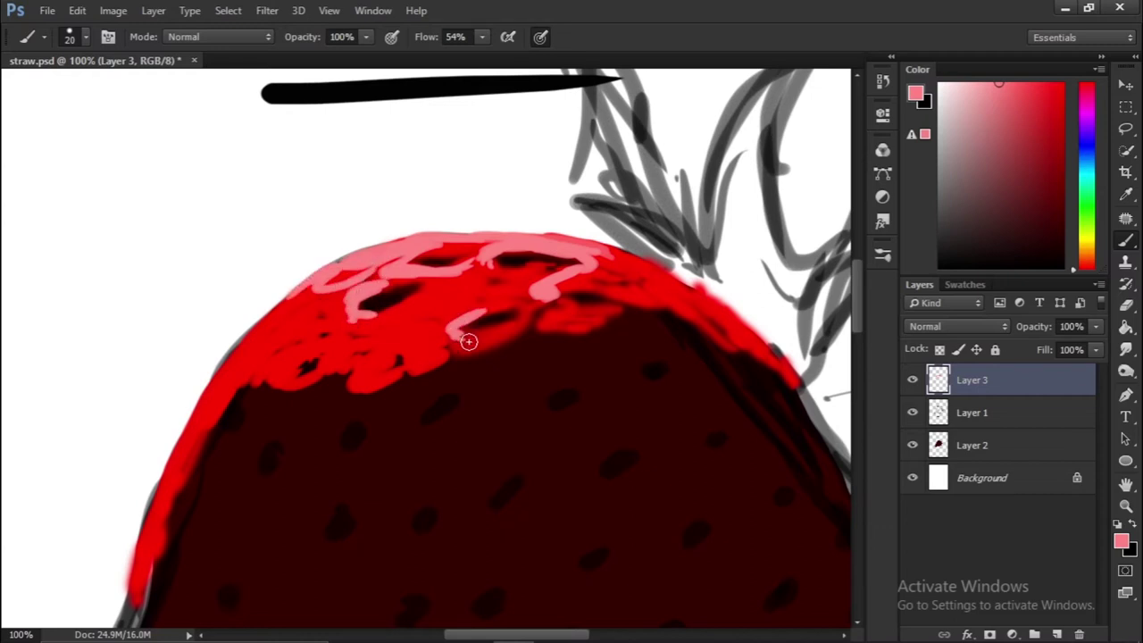
left_click_drag(322, 355, 291, 385)
left_click(962, 84)
left_click_drag(581, 250, 405, 246)
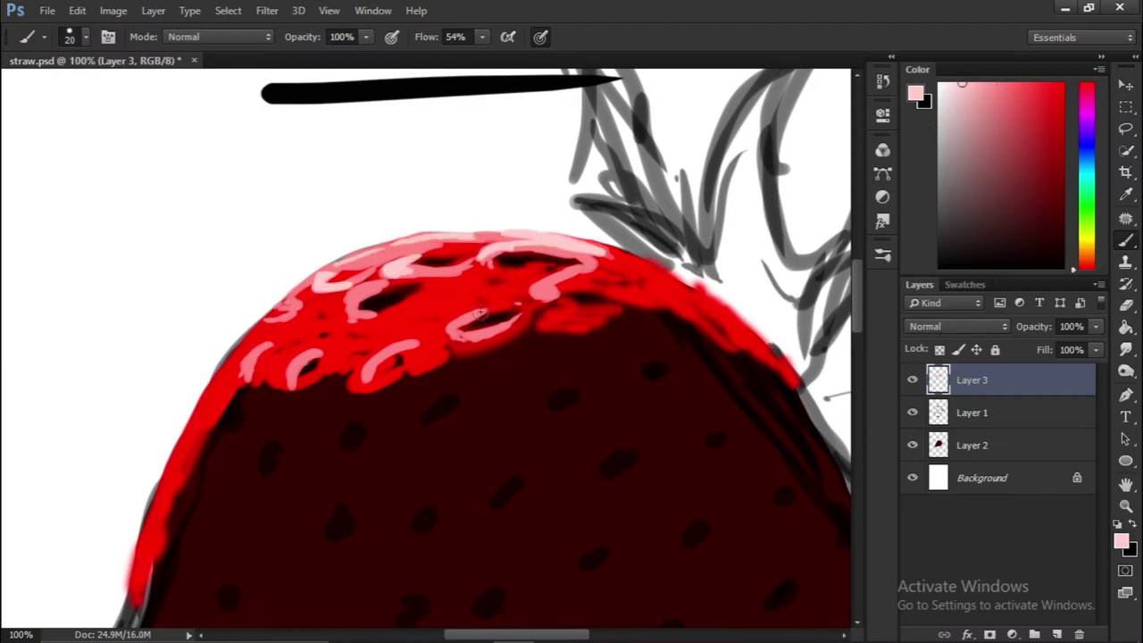
left_click_drag(606, 286, 655, 307)
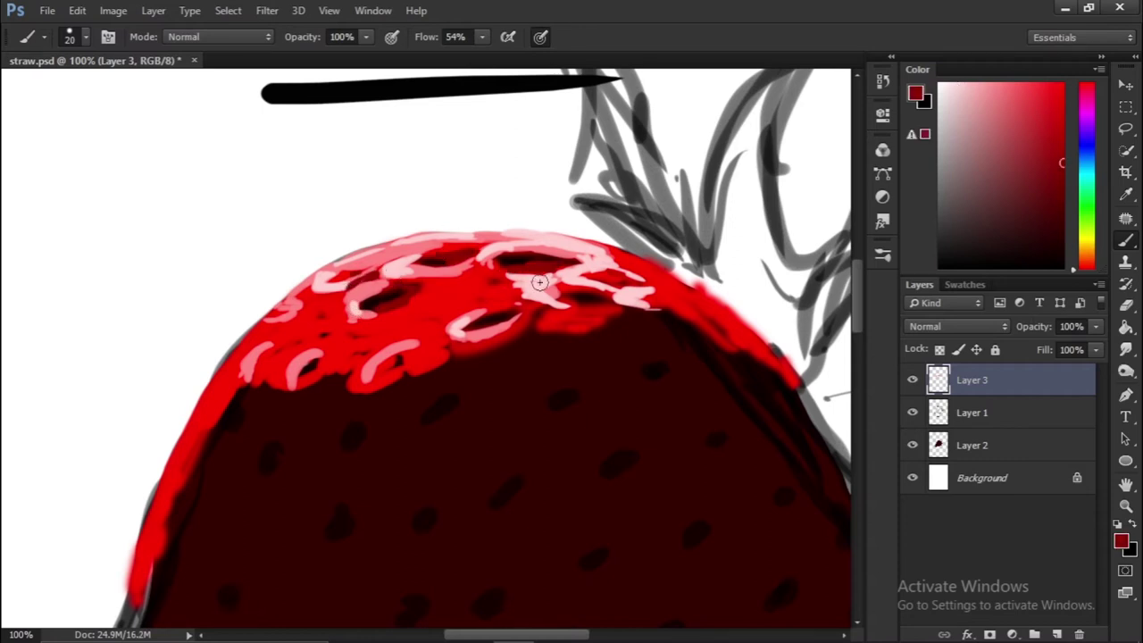
Deepen the upper seed pits with dark red and connect their rims with pink and pale pink strokes
left_click_drag(506, 273, 569, 300)
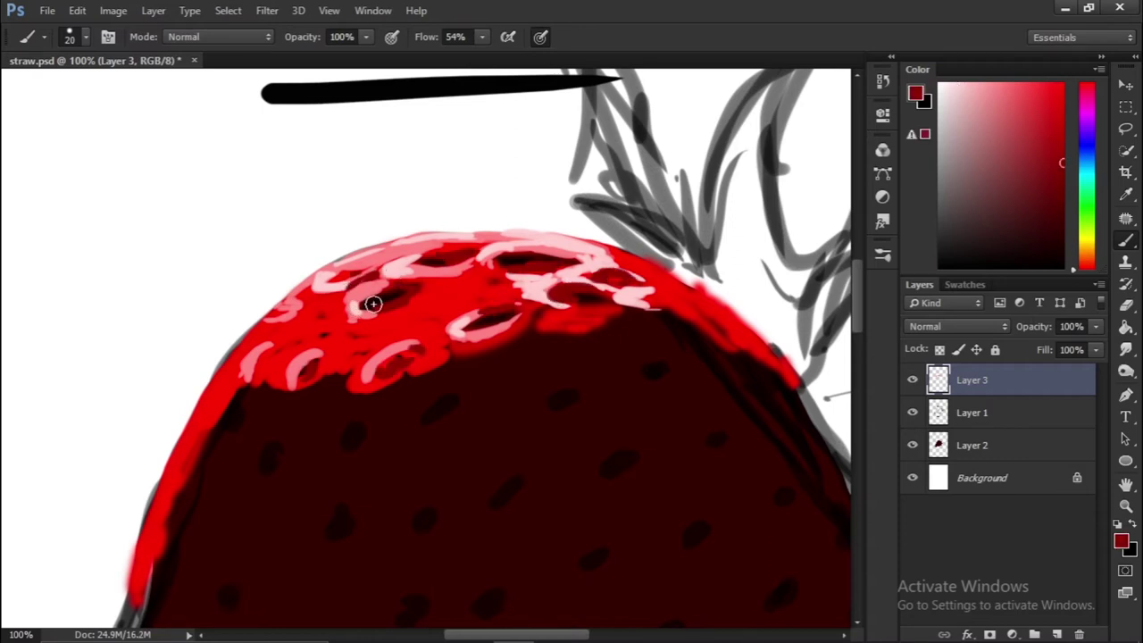
left_click(479, 290, "alt")
mouse_move(479, 289)
left_mouse_down()
mouse_move(490, 284)
mouse_move(453, 291)
mouse_move(507, 287)
left_mouse_up()
left_click(409, 307, "alt")
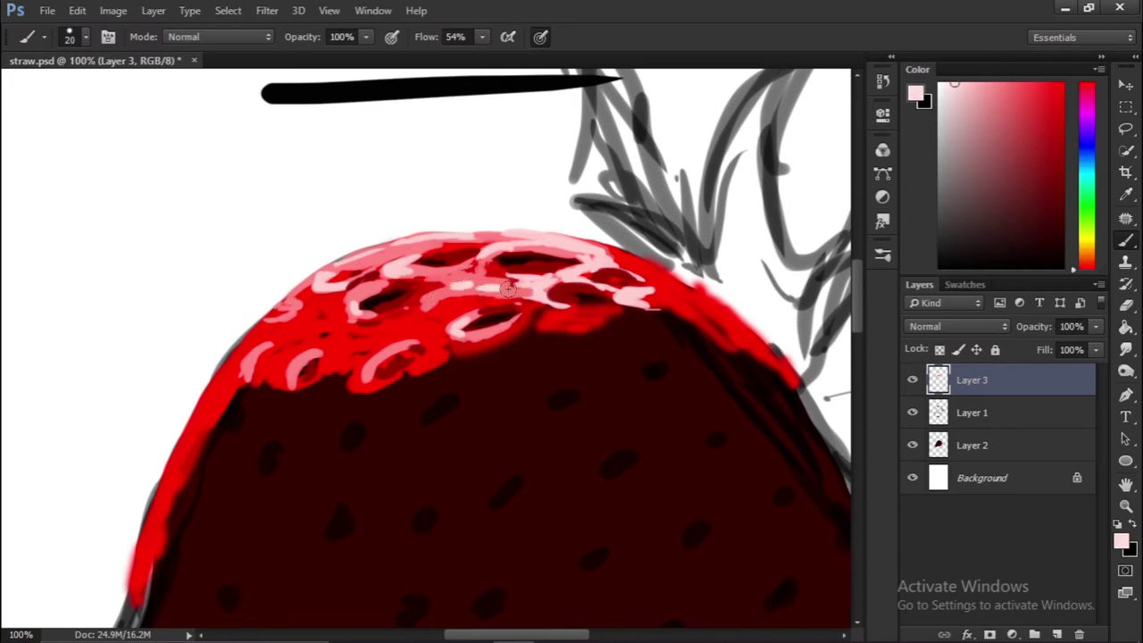
left_click_drag(387, 369, 413, 269)
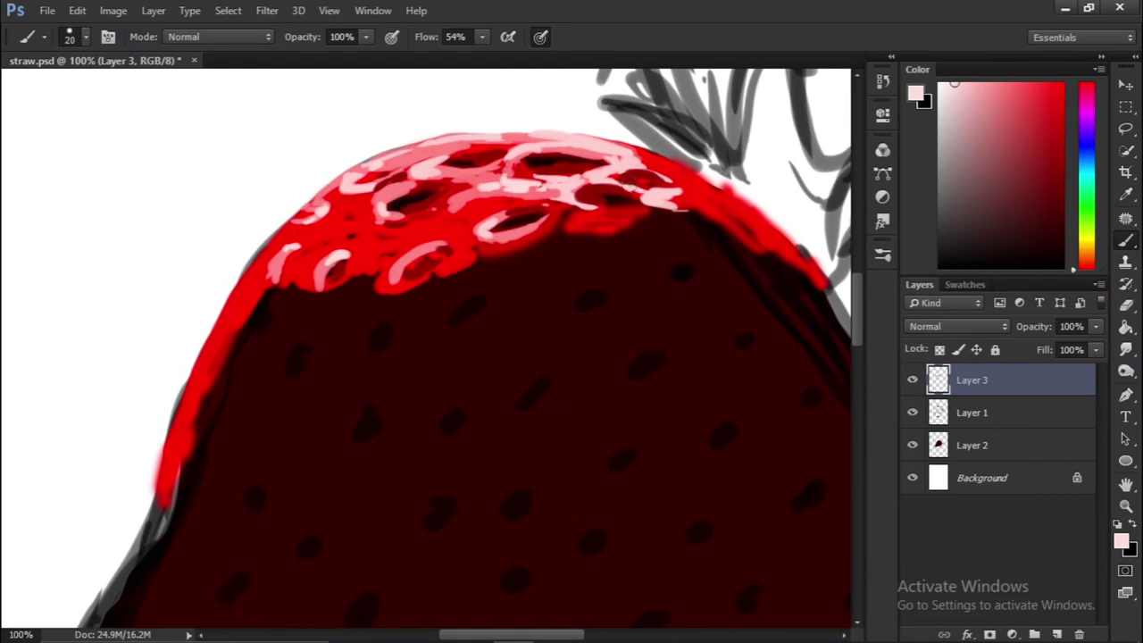
Paint red around the next rows of seeds below the highlights with a size 30 brush and save the file
left_click(495, 276, "alt")
key("bracketright")
mouse_move(640, 245)
left_mouse_down()
mouse_move(536, 214)
mouse_move(593, 248)
mouse_move(602, 355)
mouse_move(670, 326)
mouse_move(658, 313)
mouse_move(452, 307)
mouse_move(587, 449)
mouse_move(657, 412)
mouse_move(590, 334)
mouse_move(424, 250)
mouse_move(361, 299)
mouse_move(264, 307)
mouse_move(344, 395)
mouse_move(340, 372)
mouse_move(194, 334)
mouse_move(280, 261)
left_mouse_up()
key("ctrl+s")
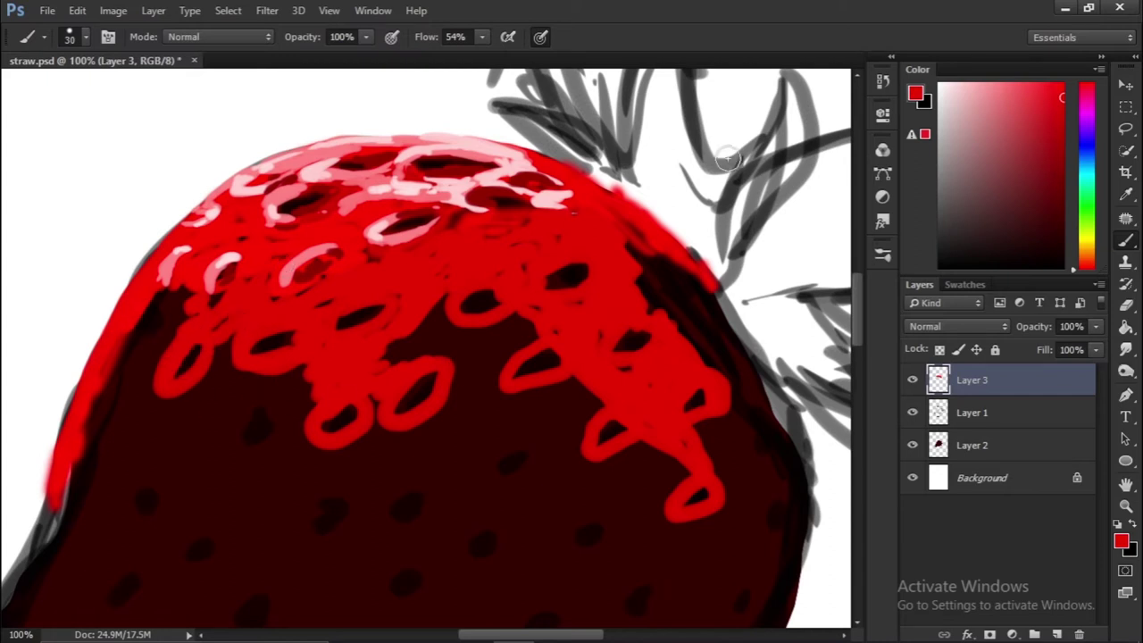
Paint pink rims around the second band of seeds and choose a dark red for their pits
left_click(224, 263, "alt")
left_click_drag(166, 393, 180, 366)
left_click_drag(272, 323, 247, 351)
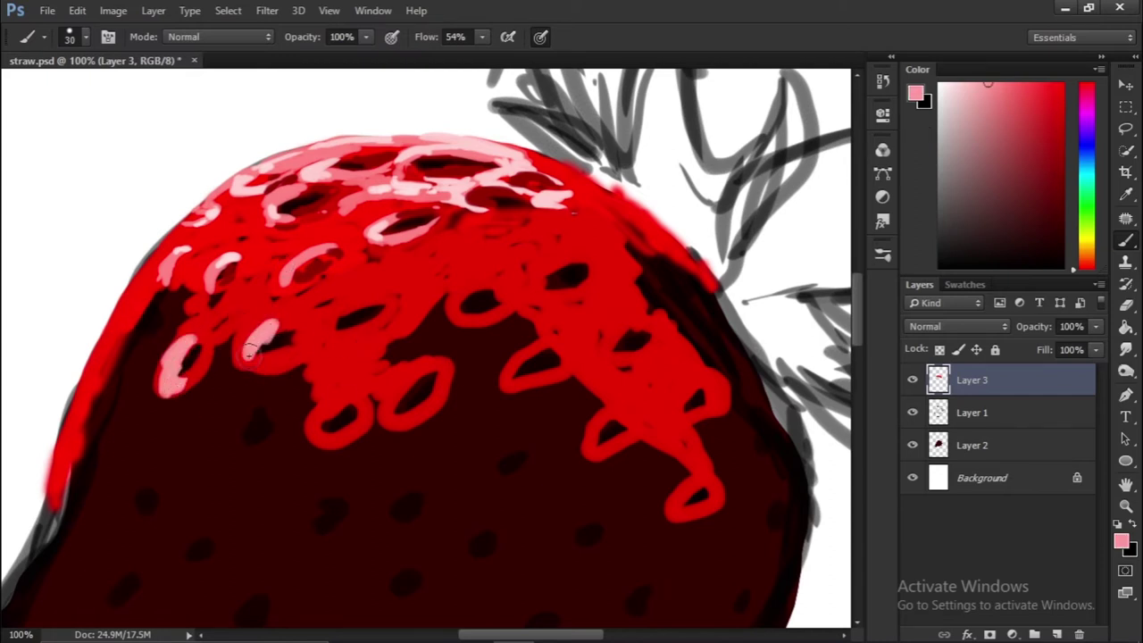
mouse_move(358, 302)
left_mouse_down()
mouse_move(394, 288)
mouse_move(384, 329)
mouse_move(302, 320)
mouse_move(324, 303)
mouse_move(284, 330)
mouse_move(278, 360)
mouse_move(319, 352)
mouse_move(330, 364)
mouse_move(320, 453)
mouse_move(354, 391)
mouse_move(400, 359)
mouse_move(427, 364)
mouse_move(353, 355)
mouse_move(426, 331)
mouse_move(502, 284)
mouse_move(445, 301)
mouse_move(482, 301)
mouse_move(420, 298)
left_mouse_up()
left_click(1063, 158)
Extend a pink highlight down to the upper-right seed with a size 15 brush and accent its rim in pale pink
left_click(569, 196, "alt")
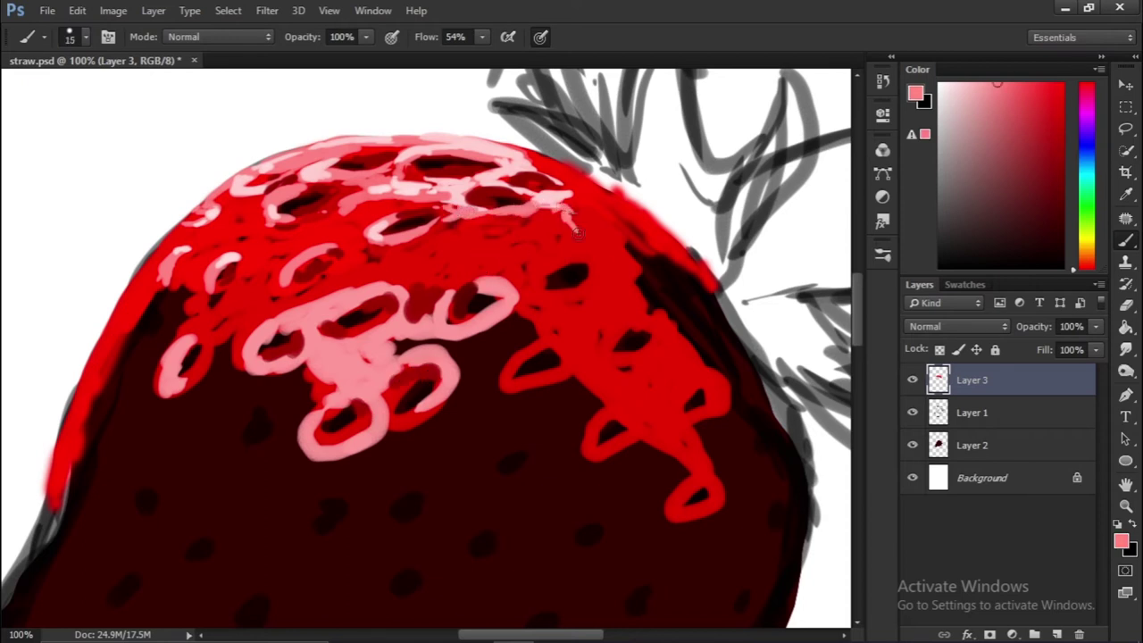
left_click_drag(540, 206, 588, 246)
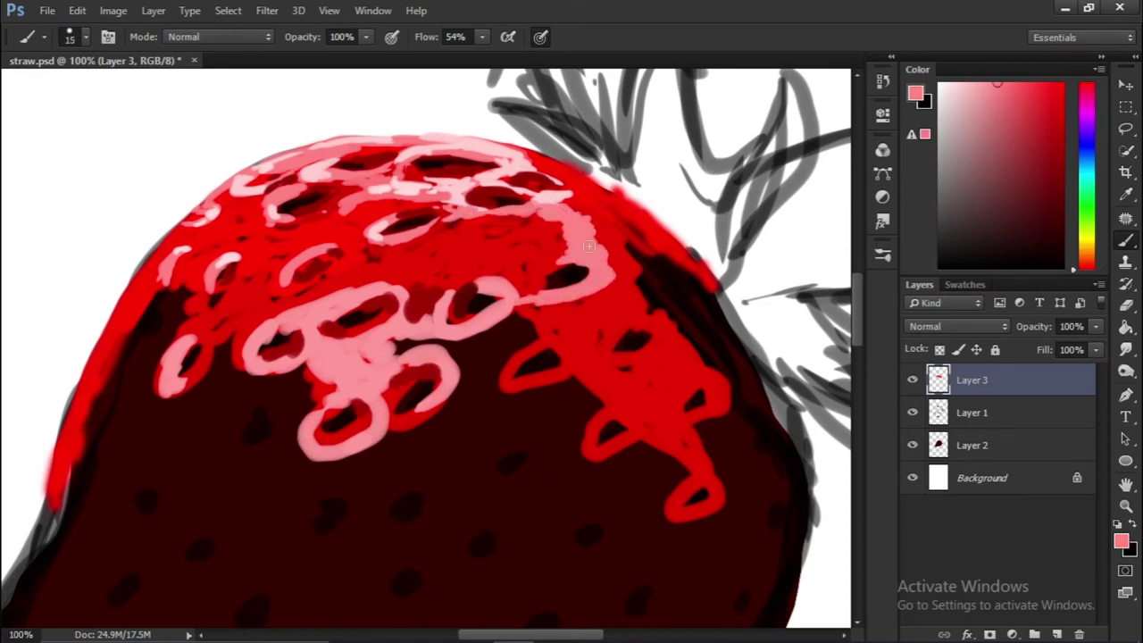
left_click(576, 269, "alt")
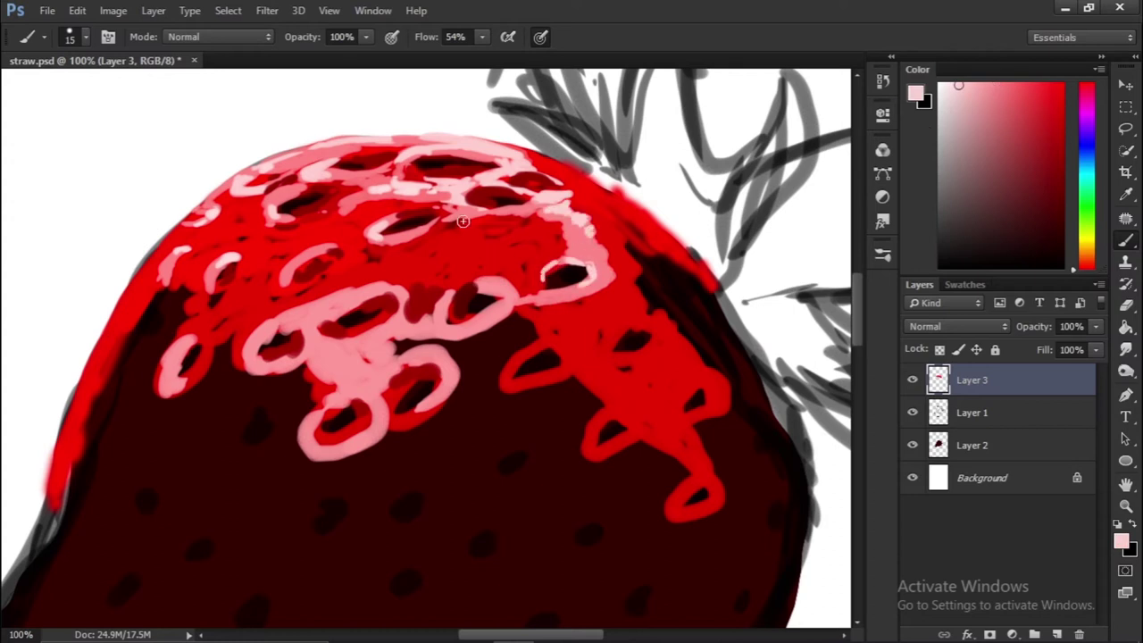
Shade the gap between the highlight bands in deeper red and fill around the seeds below with bright red
left_click(471, 282, "alt")
mouse_move(497, 266)
left_mouse_down()
mouse_move(364, 284)
mouse_move(545, 245)
left_mouse_up()
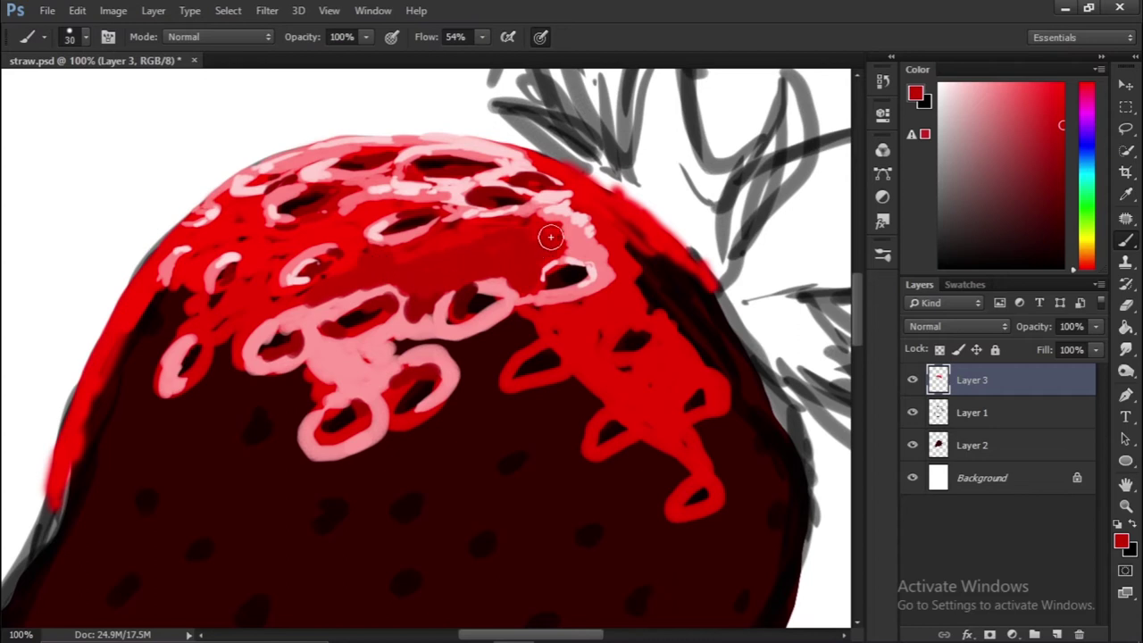
scroll(536, 340, "down", 3)
mouse_move(501, 178)
left_mouse_down()
mouse_move(479, 278)
mouse_move(533, 317)
mouse_move(448, 364)
mouse_move(291, 296)
mouse_move(339, 351)
mouse_move(287, 318)
mouse_move(486, 280)
mouse_move(562, 292)
mouse_move(550, 330)
mouse_move(630, 324)
left_mouse_up()
Extend the pink highlights around the neighbouring seeds on the left and darken the seed pits with deep maroon
left_click(384, 288, "alt")
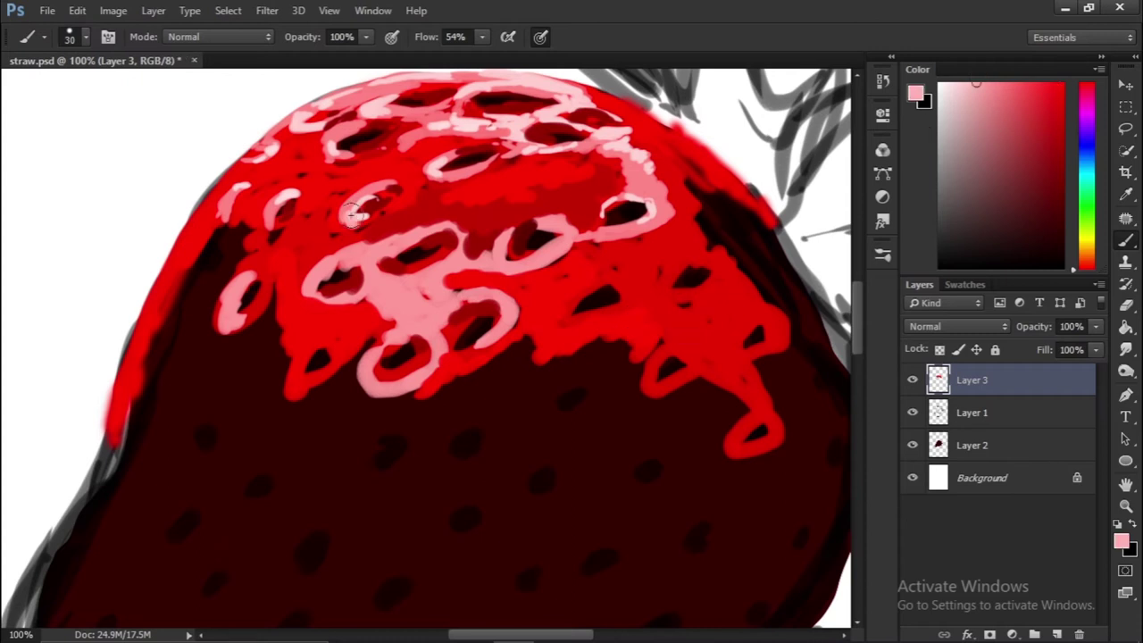
left_click_drag(353, 268, 363, 198)
mouse_move(303, 282)
left_mouse_down()
mouse_move(313, 303)
mouse_move(362, 313)
mouse_move(393, 242)
left_mouse_up()
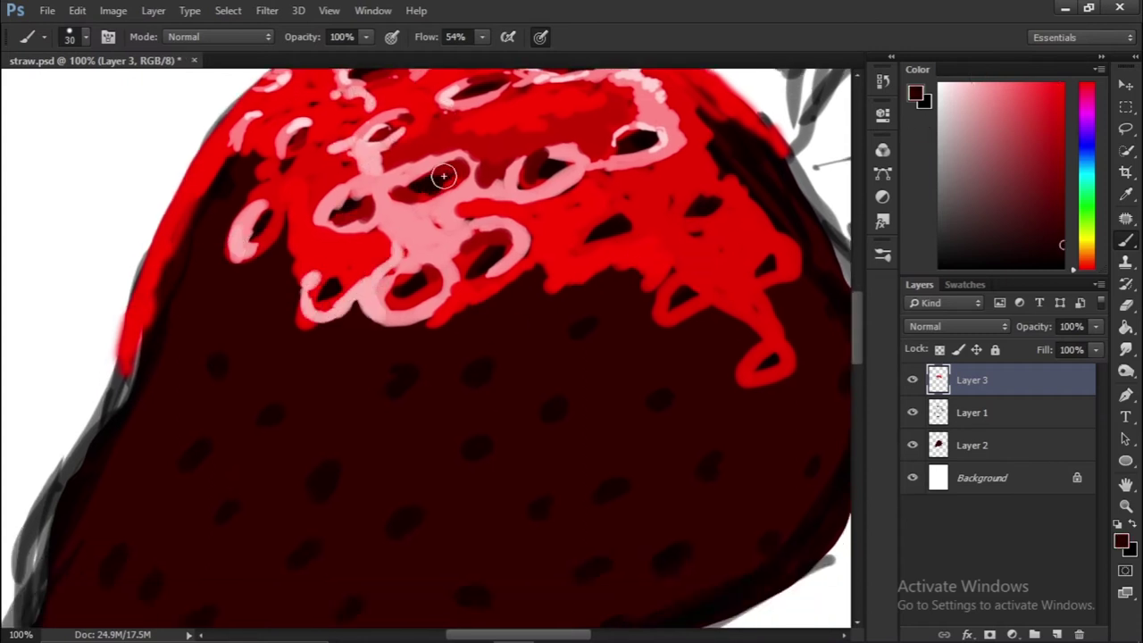
mouse_move(525, 378)
left_mouse_down()
mouse_move(521, 288)
mouse_move(510, 301)
mouse_move(556, 316)
left_mouse_up()
Widen the bright red area down the berry's left flank with a size 40 brush
left_click(672, 157, "alt")
mouse_move(286, 93)
left_mouse_down()
mouse_move(244, 160)
mouse_move(272, 123)
mouse_move(214, 178)
mouse_move(268, 215)
mouse_move(315, 227)
mouse_move(227, 276)
left_mouse_up()
key("bracketright")
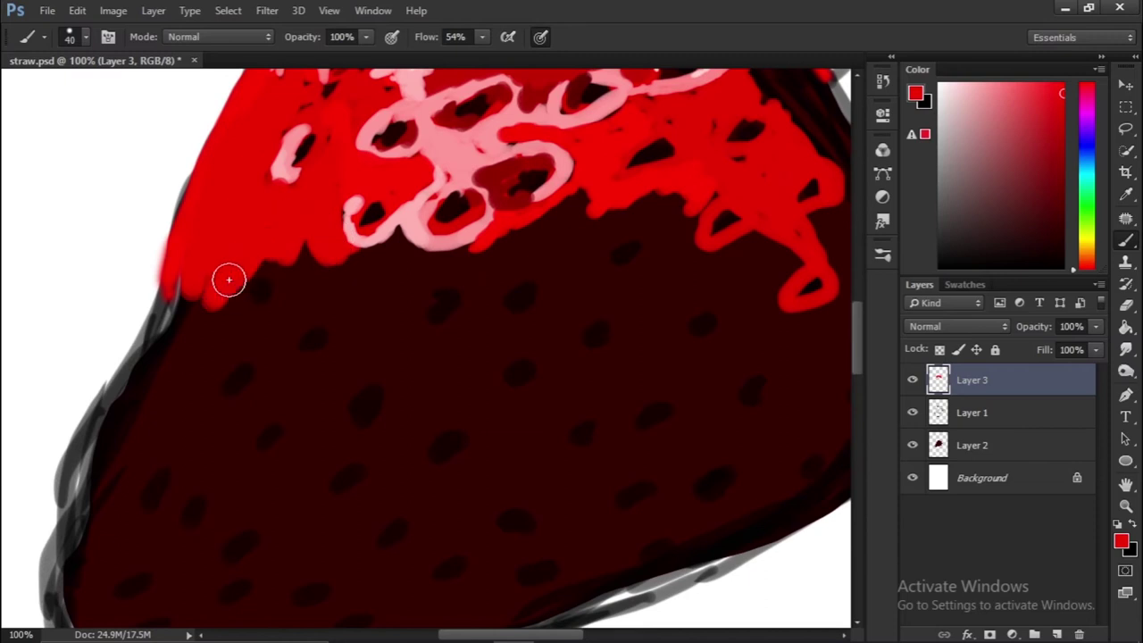
left_click_drag(440, 148, 457, 286)
Add small dark maroon seeds along the left flank and paint pink rims around them
left_click(457, 287, "alt")
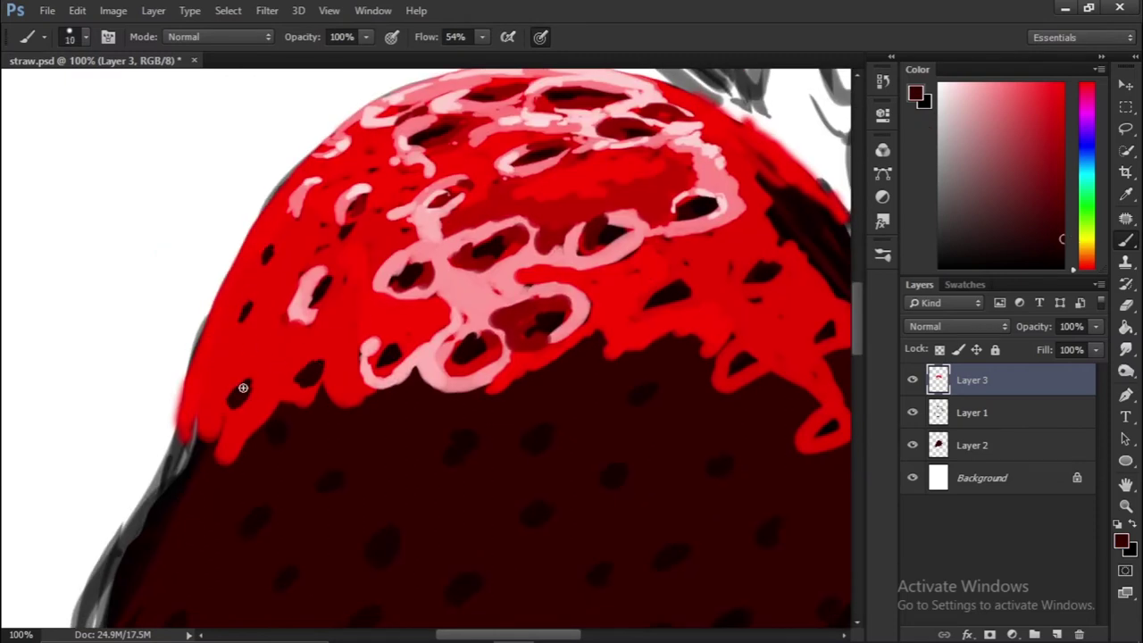
left_click_drag(1021, 130, 1021, 68)
left_click(237, 388, "alt")
left_click_drag(294, 380, 324, 357)
left_click(369, 292, "alt")
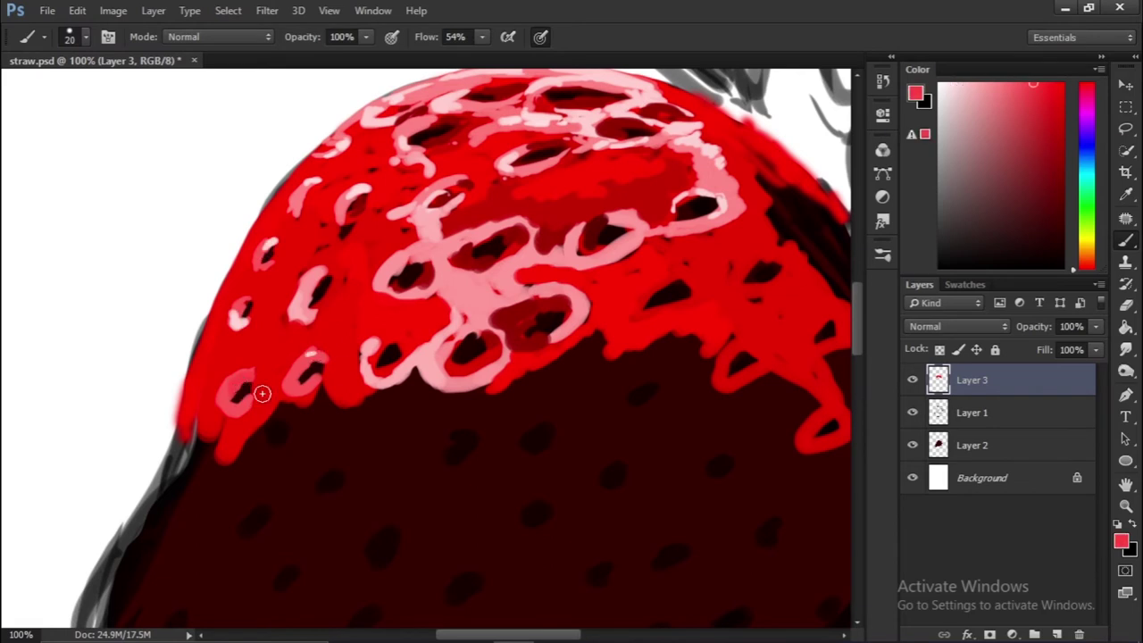
Carry the red strokes further down the left flank toward the berry's tip with a larger brush
key("bracketright")
mouse_move(226, 371)
left_mouse_down()
mouse_move(298, 265)
mouse_move(209, 340)
mouse_move(220, 433)
left_mouse_up()
mouse_move(308, 492)
left_mouse_down()
mouse_move(327, 455)
mouse_move(268, 505)
left_mouse_up()
left_click_drag(281, 491, 232, 544)
left_click_drag(283, 426, 250, 460)
mouse_move(246, 461)
left_mouse_down()
mouse_move(229, 395)
mouse_move(122, 480)
mouse_move(130, 441)
mouse_move(89, 549)
left_mouse_up()
key("bracketright")
mouse_move(205, 447)
left_mouse_down()
mouse_move(335, 373)
mouse_move(285, 429)
mouse_move(152, 500)
left_mouse_up()
Dot dark seeds into the lower left flank and paint connected pink highlights around them
left_click(1072, 250)
left_click(255, 439)
left_click(326, 407)
left_click(1038, 86)
mouse_move(228, 429)
left_mouse_down()
mouse_move(238, 470)
mouse_move(256, 415)
mouse_move(295, 428)
mouse_move(274, 450)
mouse_move(270, 400)
mouse_move(242, 385)
mouse_move(286, 337)
mouse_move(305, 388)
mouse_move(327, 431)
left_mouse_up()
left_click(227, 451, "alt")
left_click_drag(350, 378, 404, 326)
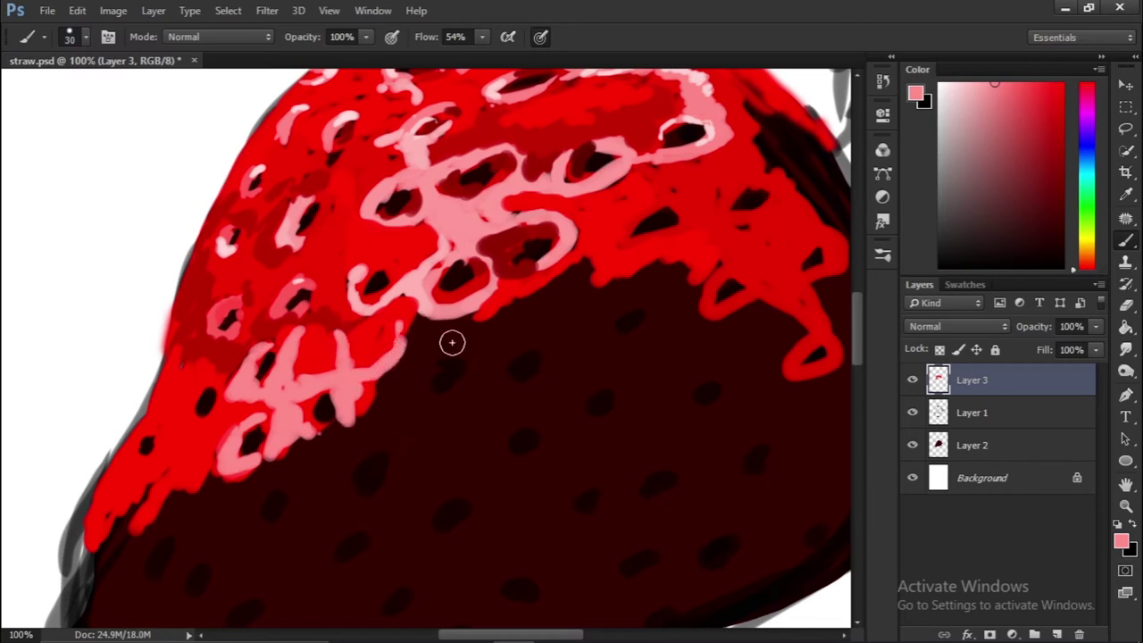
Shade around the lower-left seeds with dark red and add pink rims along the left edge
left_click(368, 348, "alt")
mouse_move(370, 327)
left_mouse_down()
mouse_move(258, 368)
mouse_move(308, 337)
mouse_move(369, 332)
mouse_move(360, 318)
mouse_move(356, 350)
mouse_move(268, 430)
mouse_move(223, 397)
mouse_move(139, 444)
left_mouse_up()
left_click(234, 401, "alt")
mouse_move(190, 393)
left_mouse_down()
mouse_move(205, 388)
mouse_move(214, 406)
left_mouse_up()
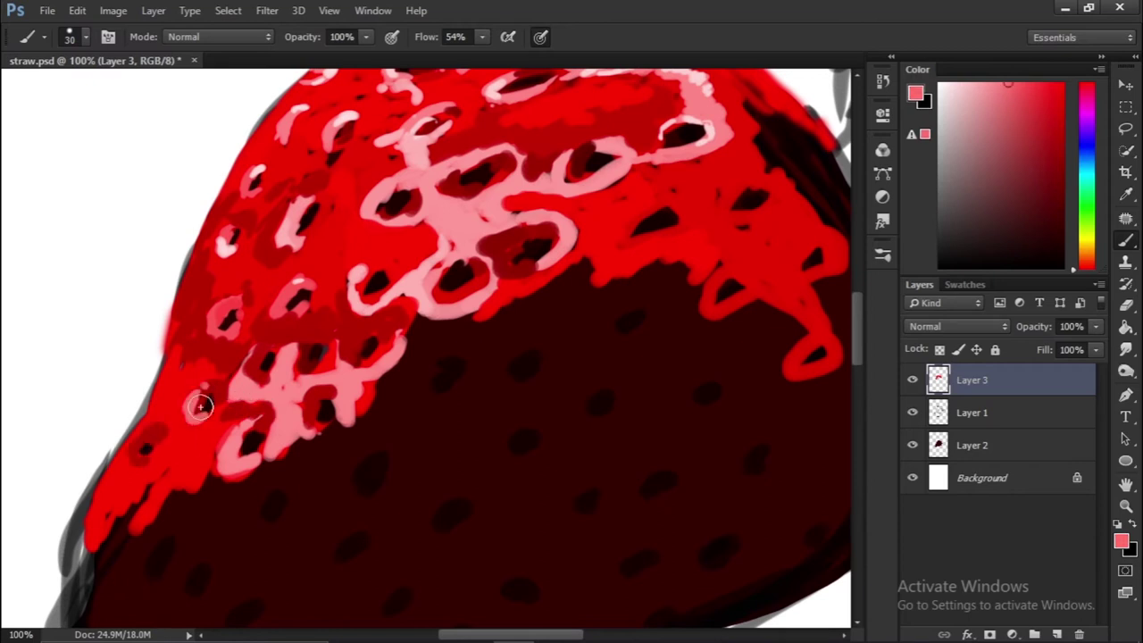
left_click_drag(129, 447, 144, 441)
left_click_drag(165, 362, 174, 375)
mouse_move(388, 321)
left_mouse_down()
mouse_move(342, 338)
mouse_move(471, 320)
left_mouse_up()
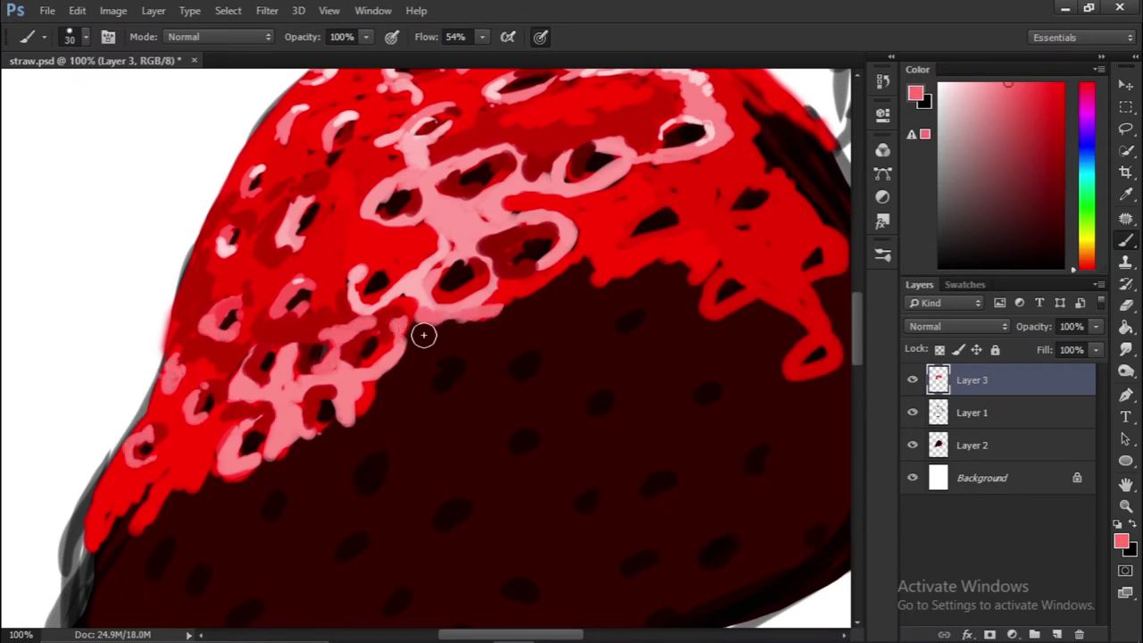
Cover the berry's tip and lower edge with bright red, leaving dark gaps for the seeds
left_click_drag(424, 548, 464, 474)
left_click(232, 452, "alt")
mouse_move(233, 452)
left_mouse_down()
mouse_move(176, 469)
mouse_move(239, 433)
mouse_move(381, 408)
mouse_move(362, 366)
left_mouse_up()
mouse_move(268, 451)
left_mouse_down()
mouse_move(273, 469)
mouse_move(191, 402)
mouse_move(202, 442)
mouse_move(259, 411)
mouse_move(306, 497)
mouse_move(438, 487)
mouse_move(617, 446)
mouse_move(556, 467)
mouse_move(440, 464)
mouse_move(545, 321)
mouse_move(360, 360)
mouse_move(424, 383)
mouse_move(228, 489)
mouse_move(294, 515)
mouse_move(452, 524)
mouse_move(500, 385)
mouse_move(544, 348)
mouse_move(715, 280)
left_mouse_up()
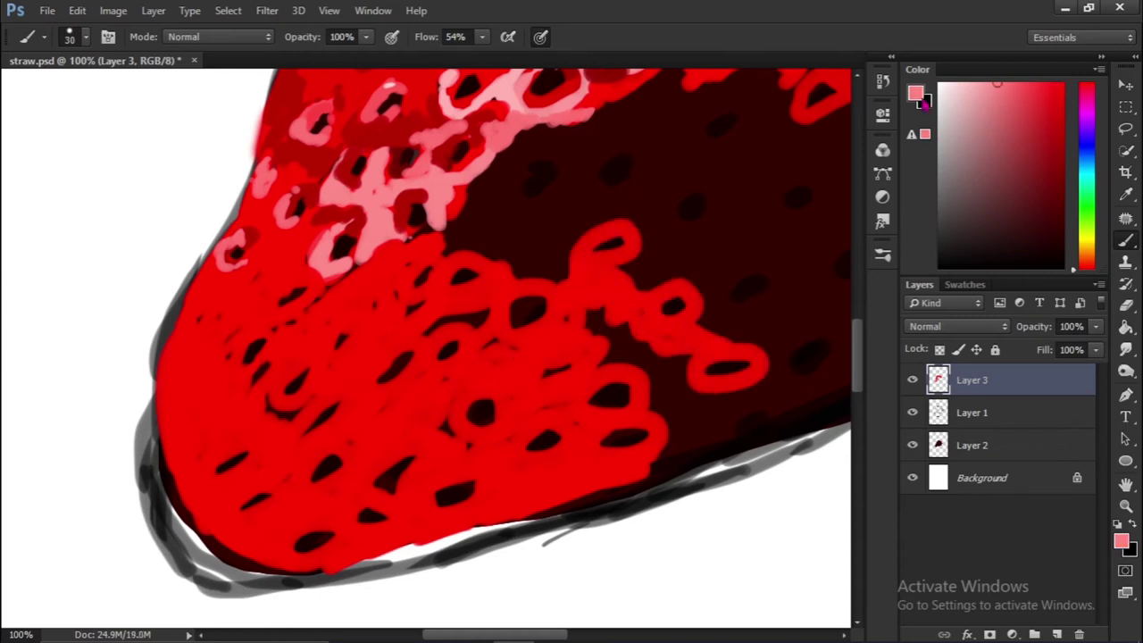
Paint pink highlights beside the seeds along the left side of the tip with a size 25 brush
left_click_drag(287, 392, 289, 410)
left_click_drag(220, 461, 240, 457)
left_click_drag(243, 486, 270, 496)
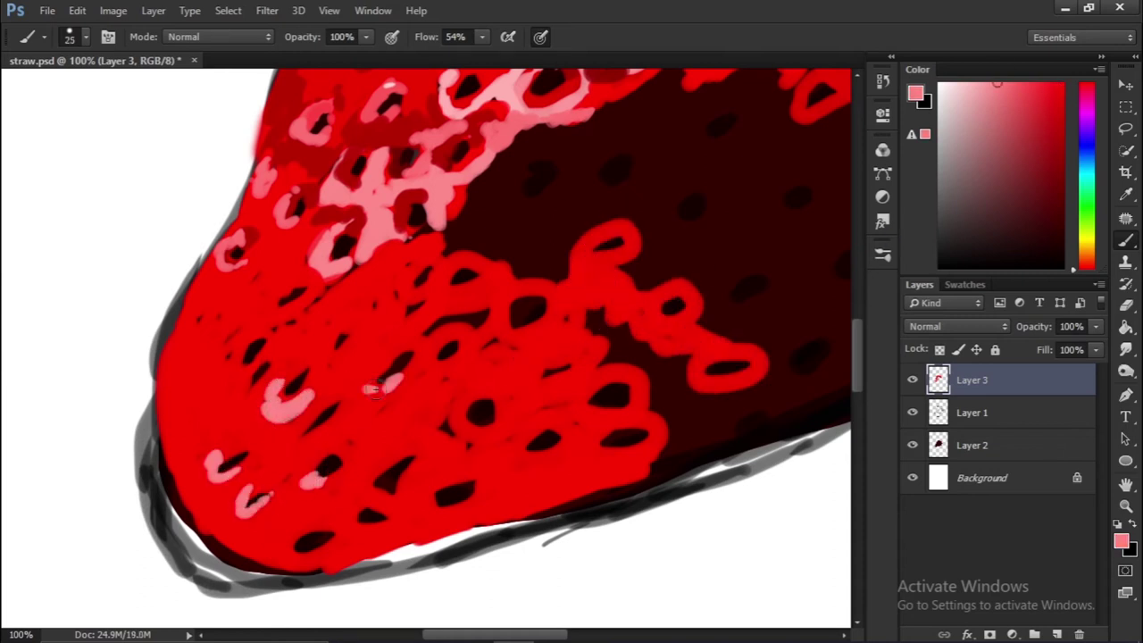
left_click_drag(290, 294, 321, 288)
left_click_drag(204, 374, 195, 323)
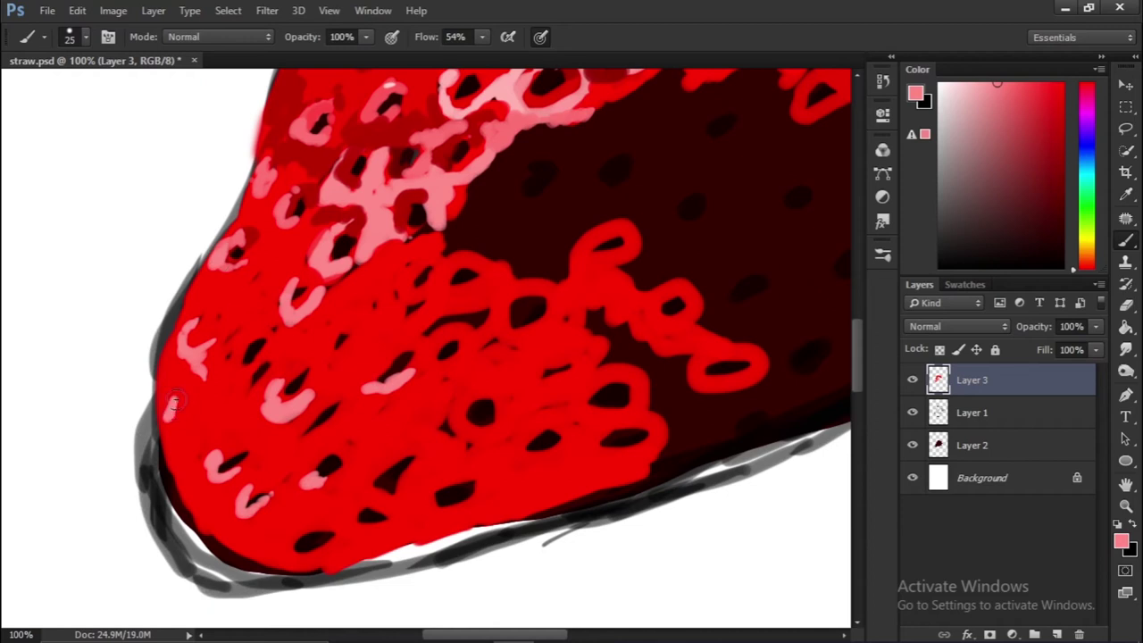
Continue the pink highlights under the seeds from the bottom of the tip toward the middle of the berry
left_click_drag(296, 540, 324, 527)
left_click_drag(366, 482, 469, 429)
mouse_move(451, 366)
left_mouse_down()
mouse_move(498, 313)
mouse_move(558, 315)
left_mouse_up()
left_click_drag(603, 332, 630, 314)
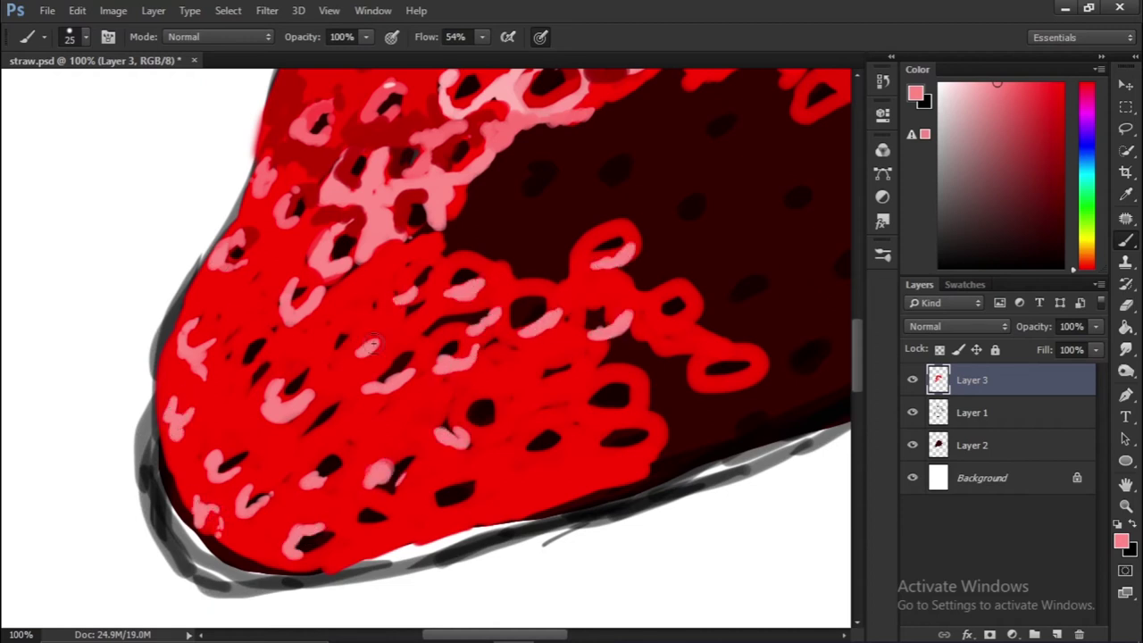
left_click_drag(373, 344, 355, 336)
Choose a brighter red and work strokes between the highlighted seeds on the tip
left_click_drag(1054, 89, 1073, 73)
mouse_move(356, 353)
left_mouse_down()
mouse_move(437, 350)
mouse_move(483, 304)
mouse_move(472, 268)
left_mouse_up()
left_click_drag(303, 406, 318, 374)
left_click_drag(234, 445, 218, 465)
left_click_drag(266, 482, 343, 415)
Blend crimson strokes between the seeds across the lower part of the berry
left_click(1061, 188)
left_click(1042, 80)
left_click_drag(424, 323, 535, 356)
mouse_move(548, 284)
left_mouse_down()
mouse_move(561, 276)
mouse_move(543, 272)
left_mouse_up()
left_click_drag(384, 487, 429, 451)
mouse_move(480, 525)
left_mouse_down()
mouse_move(434, 541)
mouse_move(581, 439)
mouse_move(622, 346)
mouse_move(697, 405)
mouse_move(654, 408)
left_mouse_up()
mouse_move(393, 523)
left_mouse_down()
mouse_move(390, 492)
mouse_move(428, 376)
left_mouse_up()
Cover the remaining dark right side of the berry with deep red using a larger brush, leaving the seeds dark
scroll(465, 349, "right", 5)
key("bracketright")
mouse_move(692, 183)
left_mouse_down()
mouse_move(714, 240)
mouse_move(669, 488)
mouse_move(584, 528)
mouse_move(701, 260)
mouse_move(658, 227)
mouse_move(553, 447)
mouse_move(542, 305)
mouse_move(387, 370)
mouse_move(443, 388)
mouse_move(447, 268)
mouse_move(393, 228)
mouse_move(401, 283)
mouse_move(196, 342)
mouse_move(339, 358)
left_mouse_up()
key("bracketright")
key("bracketright")
key("bracketright")
right_click(377, 236)
key("bracketleft")
key("bracketleft")
mouse_move(446, 340)
left_mouse_down()
mouse_move(411, 317)
mouse_move(353, 330)
left_mouse_up()
mouse_move(419, 294)
left_mouse_down()
mouse_move(307, 316)
mouse_move(241, 362)
mouse_move(393, 408)
mouse_move(474, 451)
left_mouse_up()
Paint pale pink highlights under the right-side seeds and pink rims around the cluster near the upper right
left_click(971, 82)
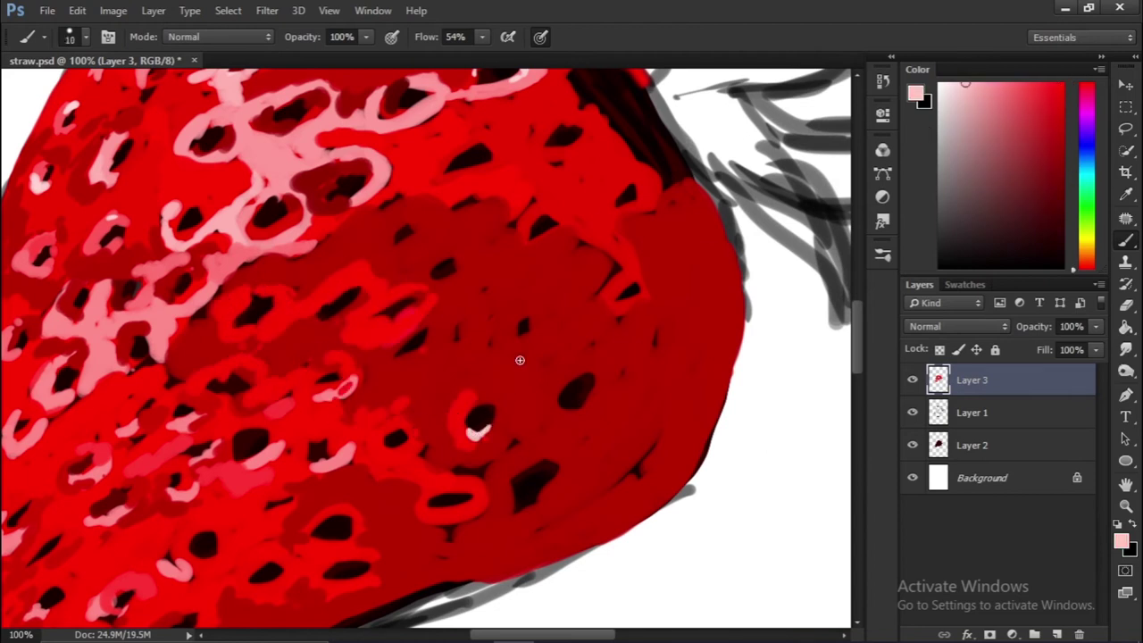
left_click_drag(563, 411, 593, 384)
mouse_move(608, 311)
left_mouse_down()
mouse_move(630, 262)
mouse_move(587, 219)
left_mouse_up()
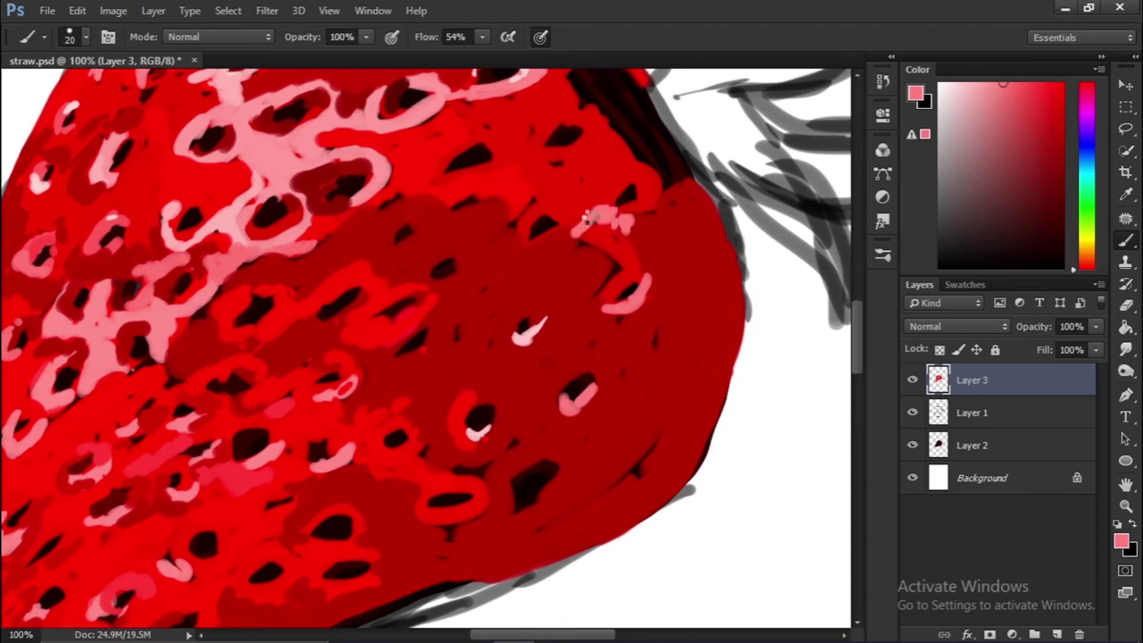
mouse_move(609, 170)
left_mouse_down()
mouse_move(576, 219)
mouse_move(616, 241)
mouse_move(599, 235)
mouse_move(659, 179)
left_mouse_up()
Add medium pink highlights beside the seeds in the middle of the berry with a size 20 brush
left_click(1014, 83)
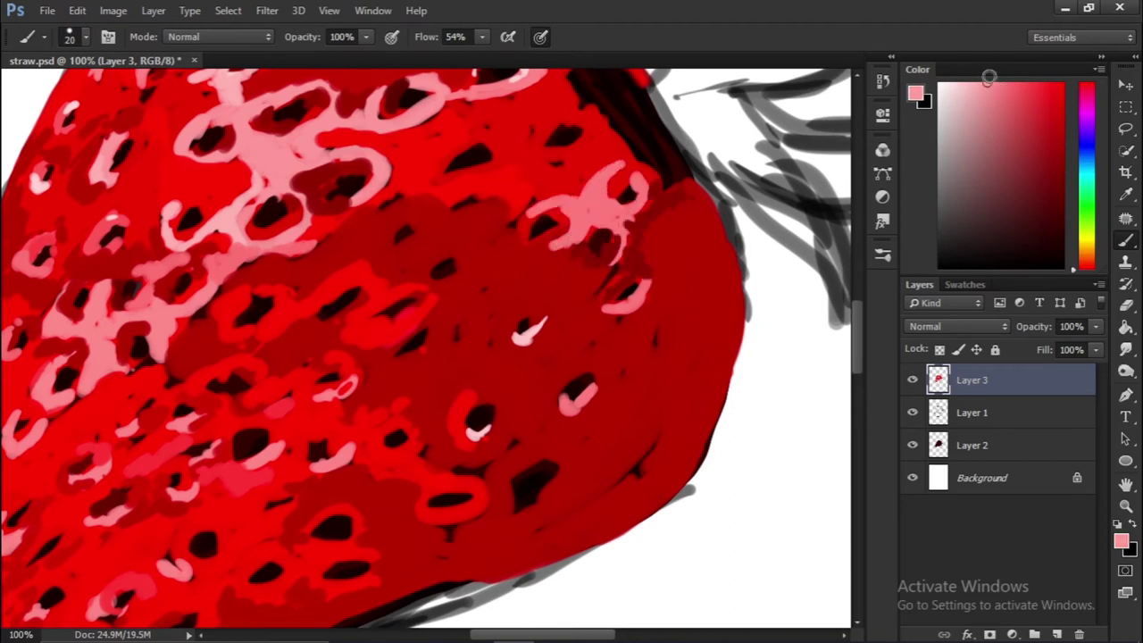
left_click_drag(461, 434, 468, 403)
left_click_drag(405, 293, 380, 320)
left_click_drag(384, 442, 403, 425)
left_click_drag(456, 258, 428, 279)
left_click_drag(398, 250, 412, 224)
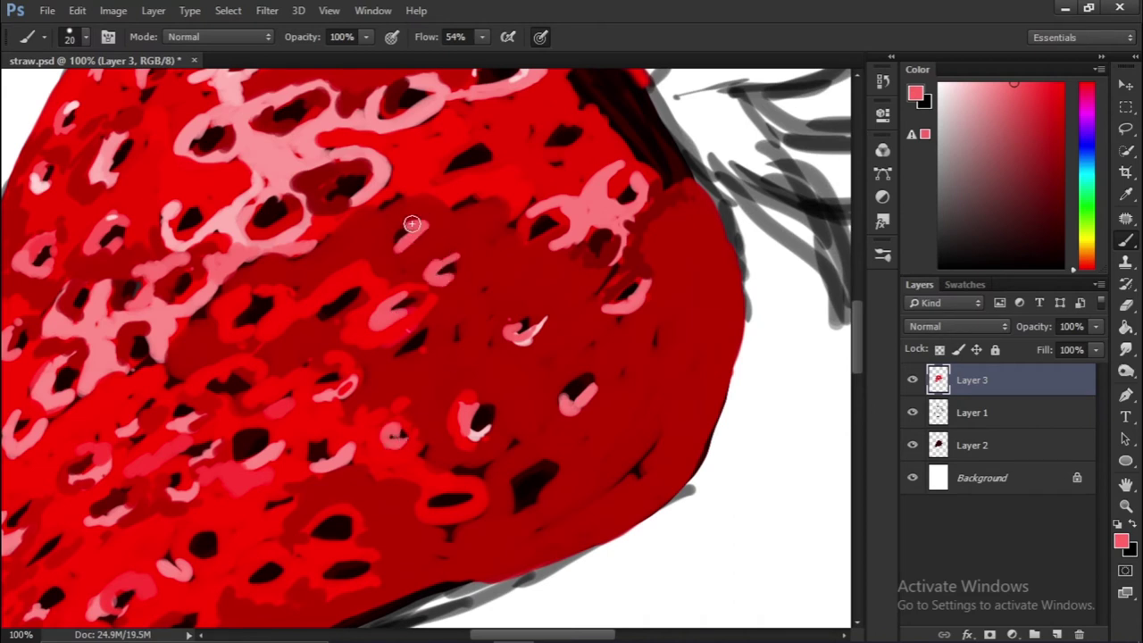
Paint pale pink highlights beside the seeds near the berry's lower-left tip with a size 10 brush
left_click(979, 84)
key("ctrl+plus")
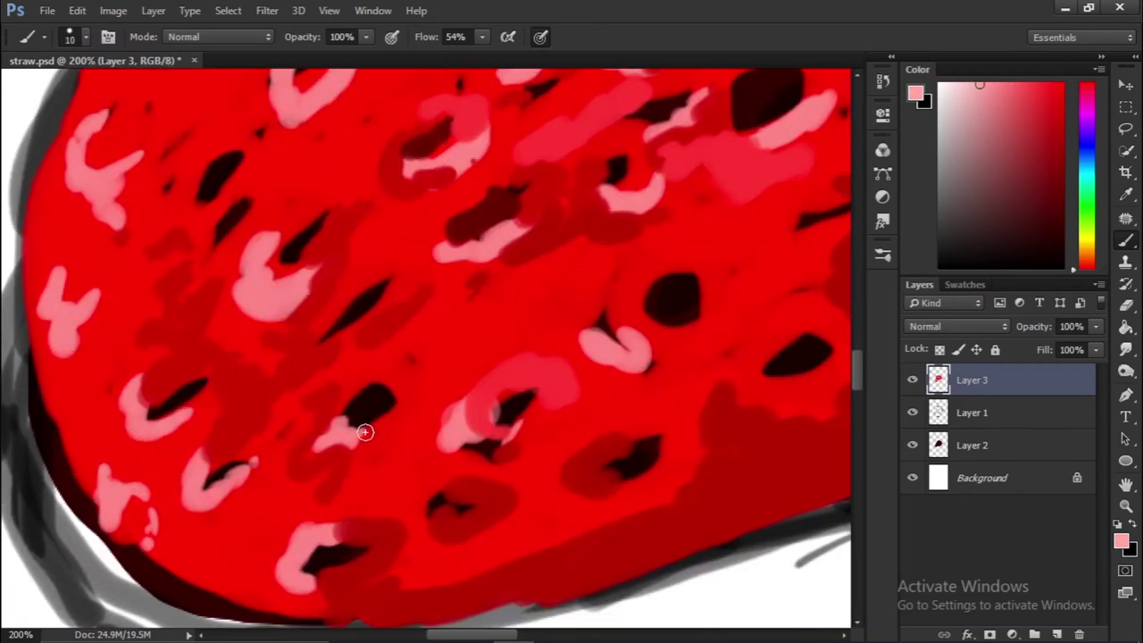
left_click_drag(643, 366, 695, 468)
Paint small black seeds along the berry's right and lower-right edges with the size 10 brush
key("x")
scroll(702, 313, "down", 8)
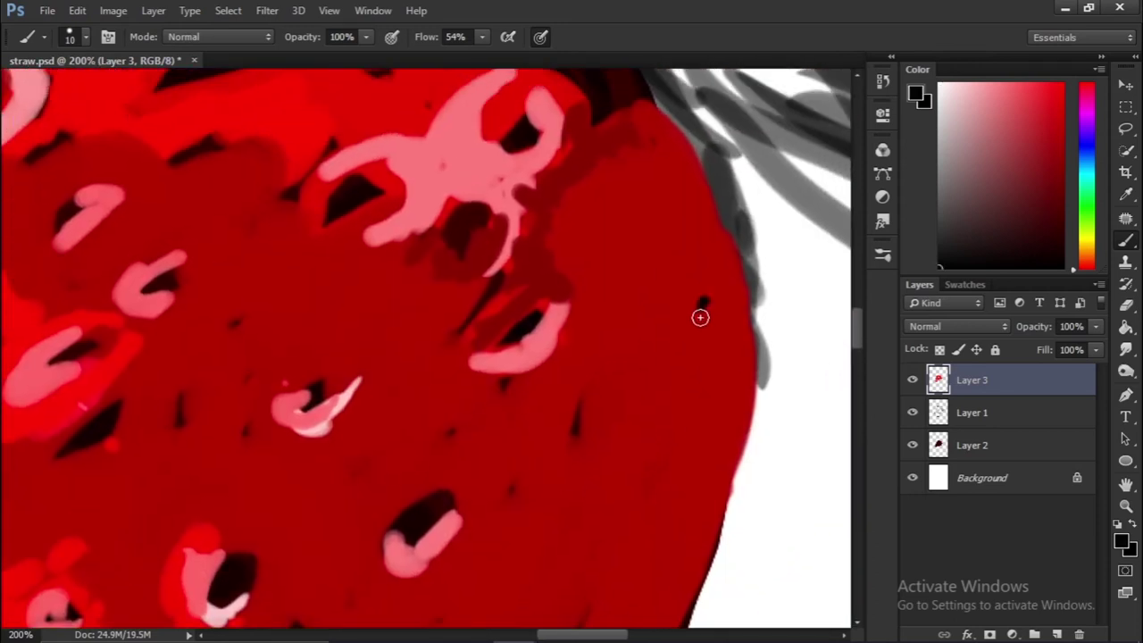
left_click_drag(725, 348, 692, 388)
left_click_drag(627, 366, 594, 406)
left_click_drag(487, 541, 515, 527)
scroll(500, 500, "down", 2)
scroll(500, 500, "left", 3)
left_click_drag(418, 497, 463, 478)
Outline the seeds on the berry's right side with bright red strokes using a size 20 brush
key("x")
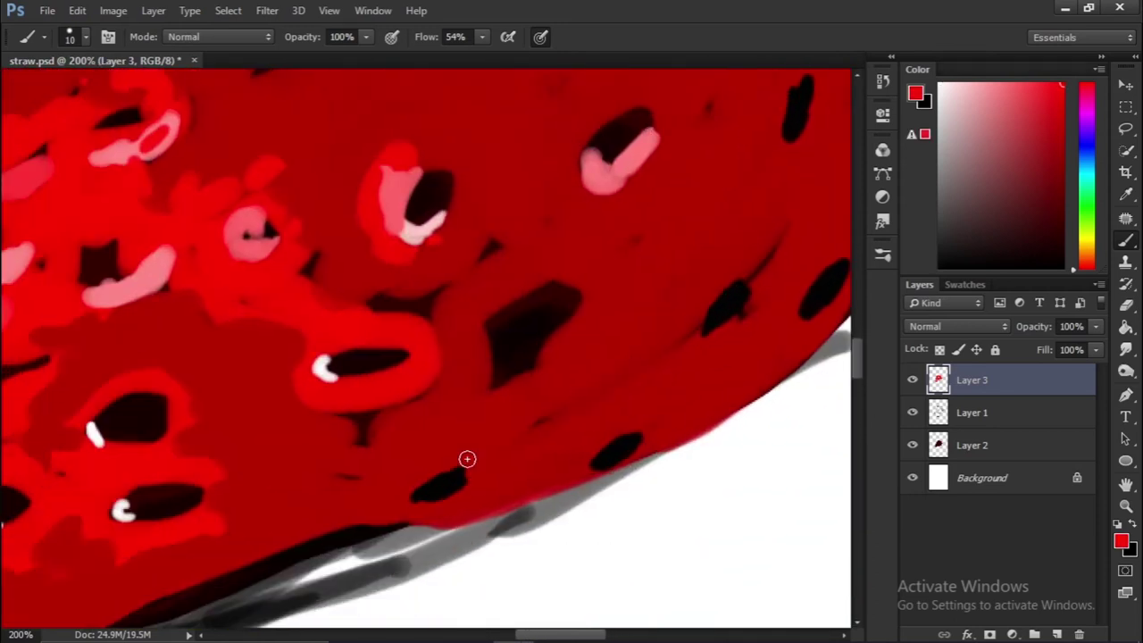
key("bracketright")
scroll(625, 357, "up", 3)
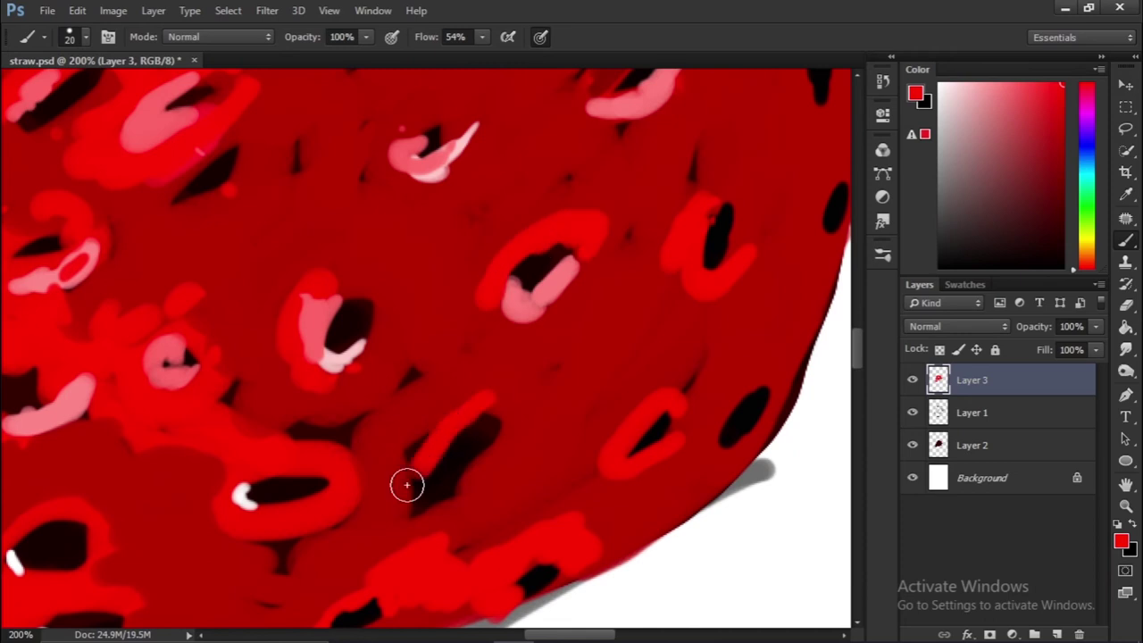
scroll(447, 426, "up", 3)
left_click_drag(724, 215, 755, 299)
left_click_drag(764, 308, 755, 393)
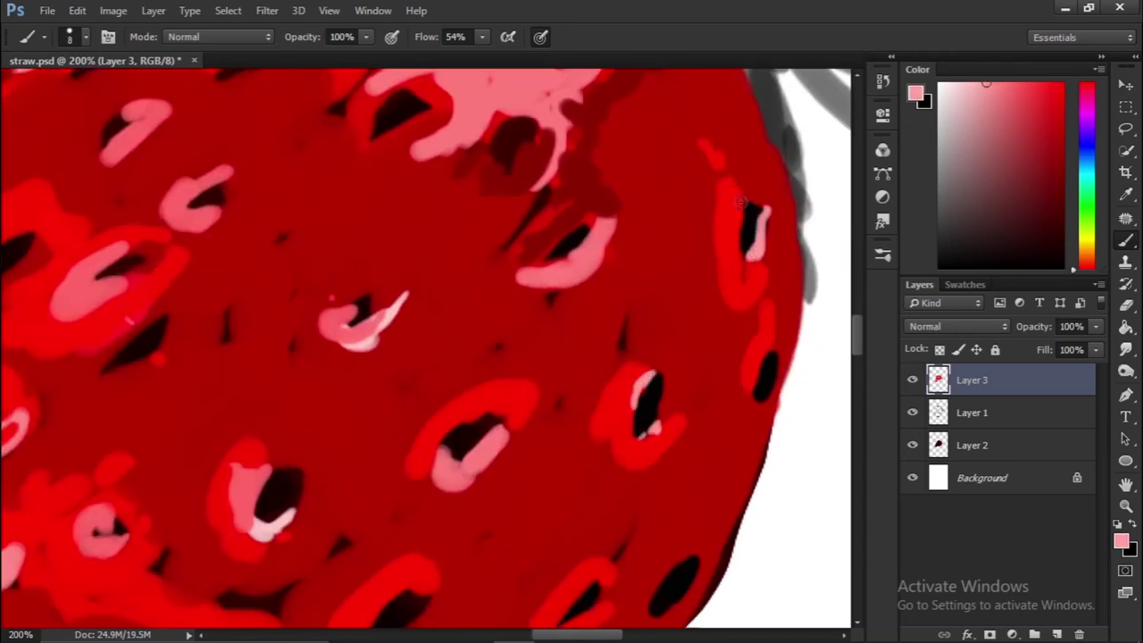
Add pale pink rims to the right-edge seeds with a size 8 brush and enlarge the colour picker area
scroll(470, 544, "down", 3)
left_click_drag(918, 69, 983, 284)
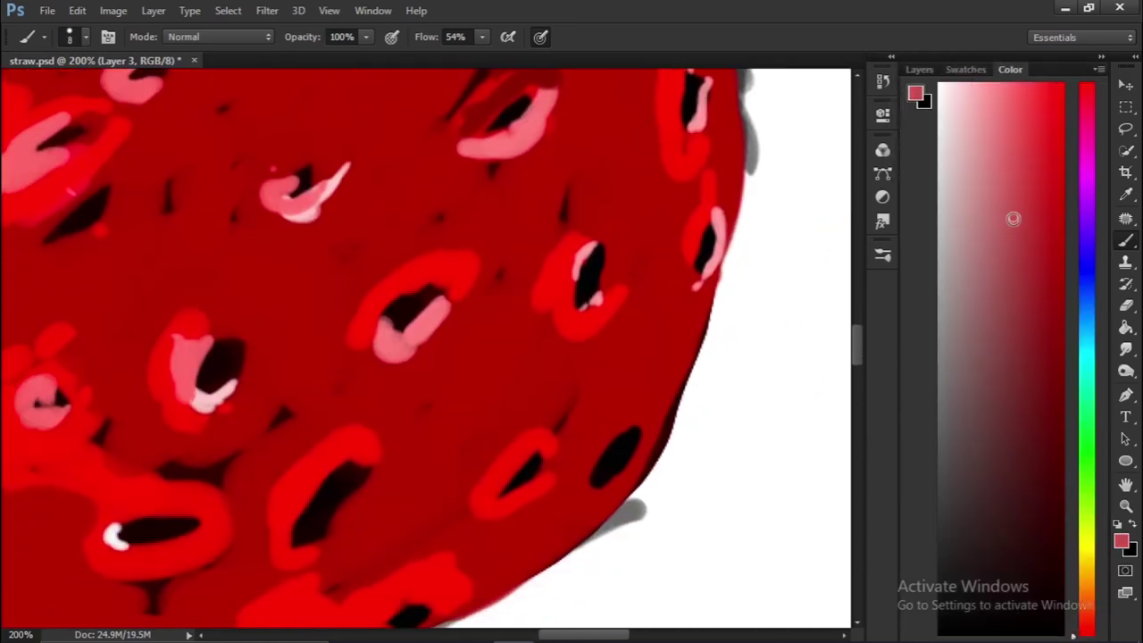
Paint muted pink-red strokes between the seeds along the berry's right edge with a larger brush
mouse_move(642, 356)
left_mouse_down()
mouse_move(614, 330)
mouse_move(647, 254)
mouse_move(628, 428)
mouse_move(700, 335)
mouse_move(696, 257)
mouse_move(627, 342)
mouse_move(607, 281)
left_mouse_up()
scroll(670, 268, "up", 3)
key("bracketright")
key("bracketright")
key("bracketright")
key("bracketright")
key("bracketright")
scroll(607, 281, "down", 2)
scroll(608, 280, "left", 2)
mouse_move(676, 327)
left_mouse_down()
mouse_move(585, 393)
mouse_move(590, 509)
left_mouse_up()
scroll(590, 509, "down", 3)
scroll(591, 510, "left", 1)
Extend crimson patches around the seeds on the lower-right part of the berry with an enlarged brush
key("bracketright")
key("bracketright")
key("bracketright")
key("bracketright")
key("bracketright")
mouse_move(628, 357)
left_mouse_down()
mouse_move(571, 408)
mouse_move(607, 483)
left_mouse_up()
scroll(607, 482, "up", 4)
scroll(607, 482, "left", 1)
scroll(497, 506, "left", 2)
scroll(653, 408, "down", 4)
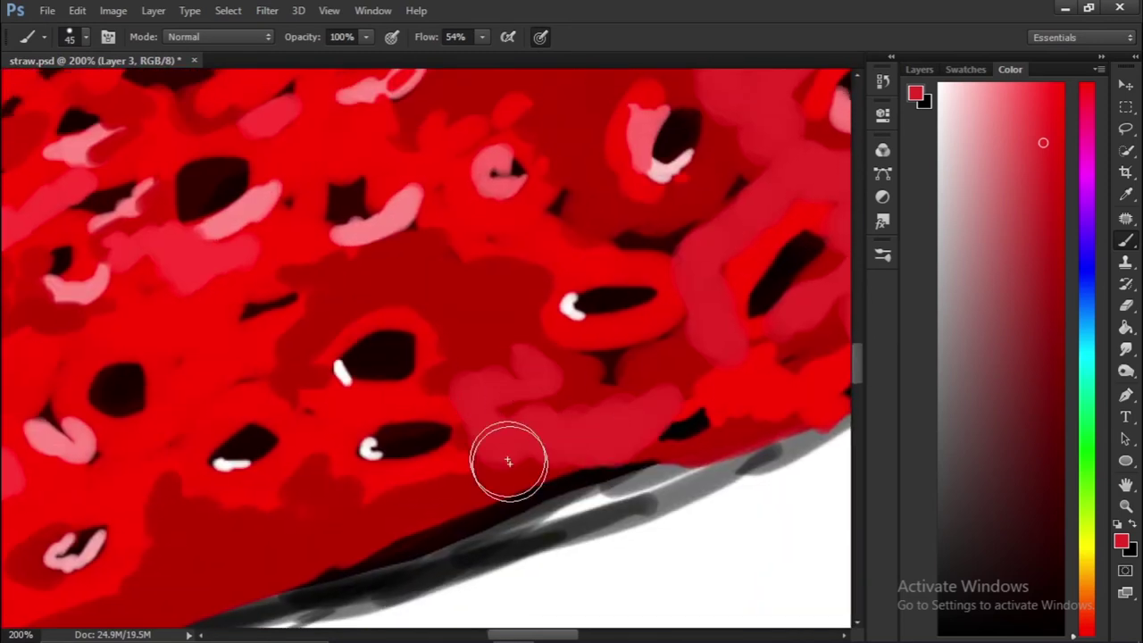
Dab crimson patches along the berry's lower edge and around its tip with a size 45 brush
scroll(524, 395, "up", 2)
mouse_move(536, 393)
left_mouse_down()
mouse_move(627, 435)
mouse_move(581, 366)
left_mouse_up()
scroll(580, 366, "left", 3)
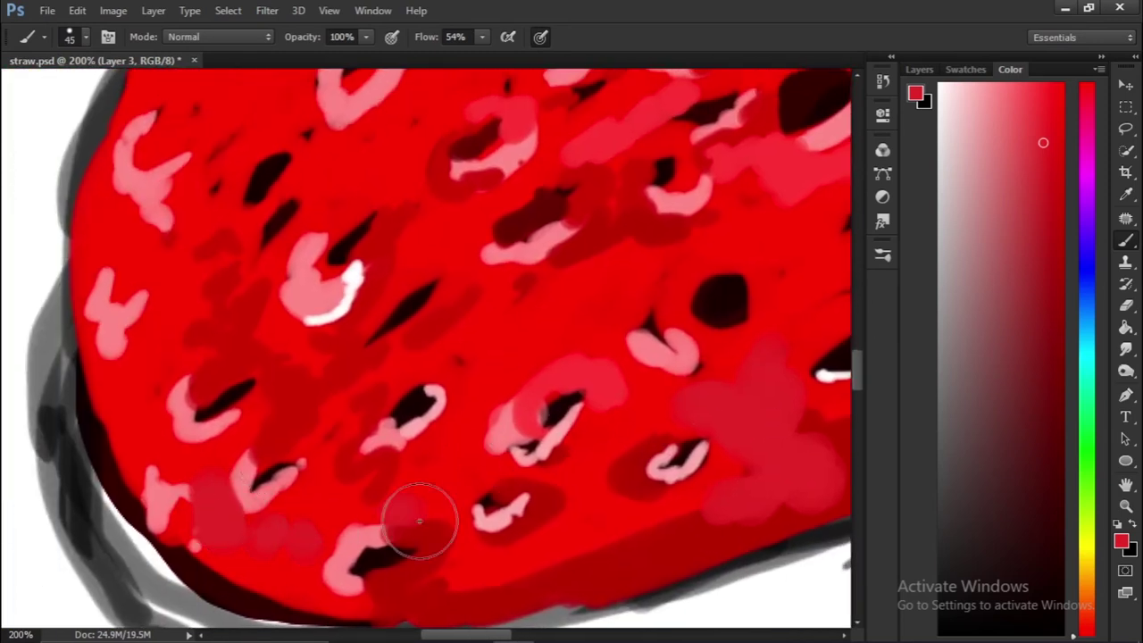
left_click_drag(360, 503, 299, 593)
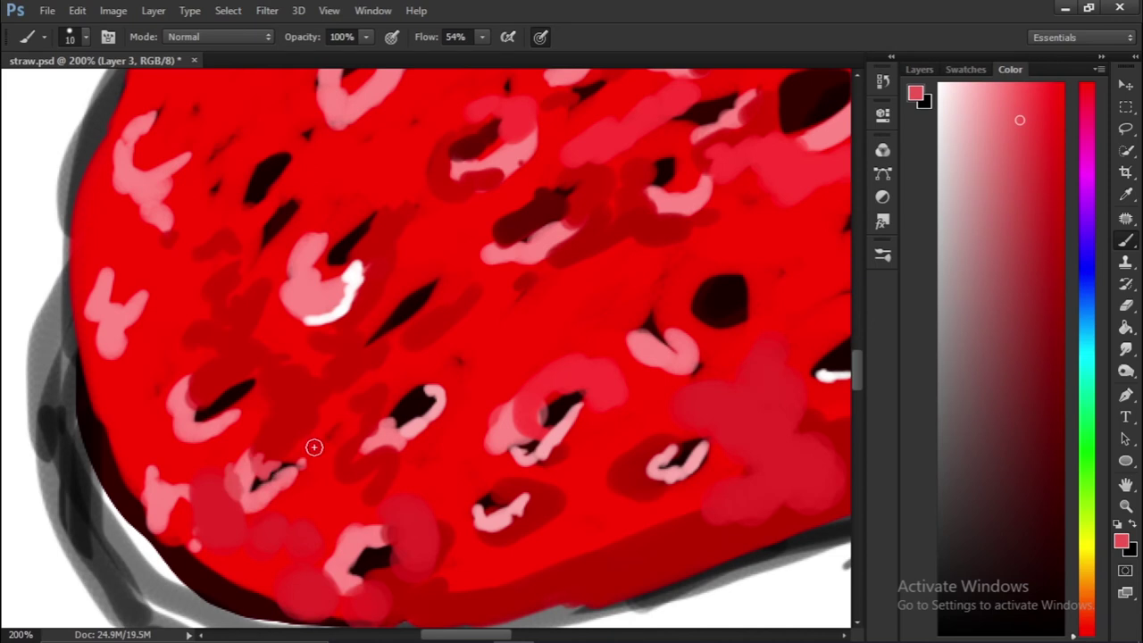
Touch up the left-edge seeds with pink rims and dark centres using a size 10 brush, and save the file
scroll(313, 447, "left", 2)
scroll(190, 335, "up", 1)
scroll(236, 459, "left", 3)
scroll(313, 321, "up", 2)
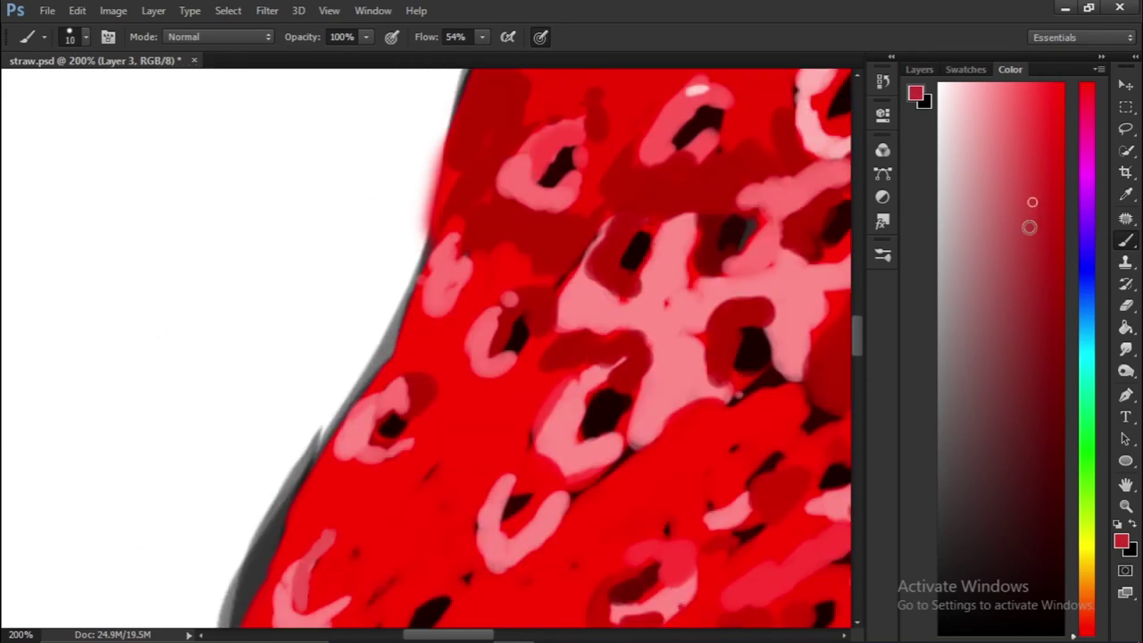
scroll(459, 439, "down", 3)
scroll(459, 438, "up", 2)
key("ctrl+s")
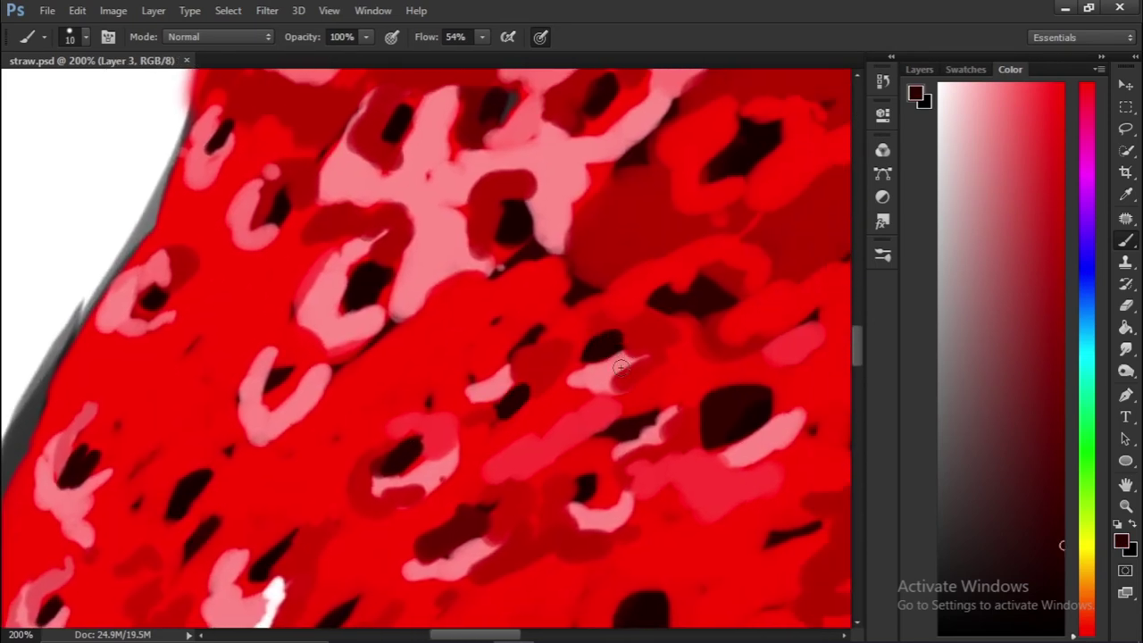
Paint bright red over the black strip on the berry's upper-right edge with a size 50 brush
key("ctrl+minus")
key("ctrl+minus")
key("ctrl+minus")
key("ctrl+plus")
key("ctrl+plus")
key("ctrl+plus")
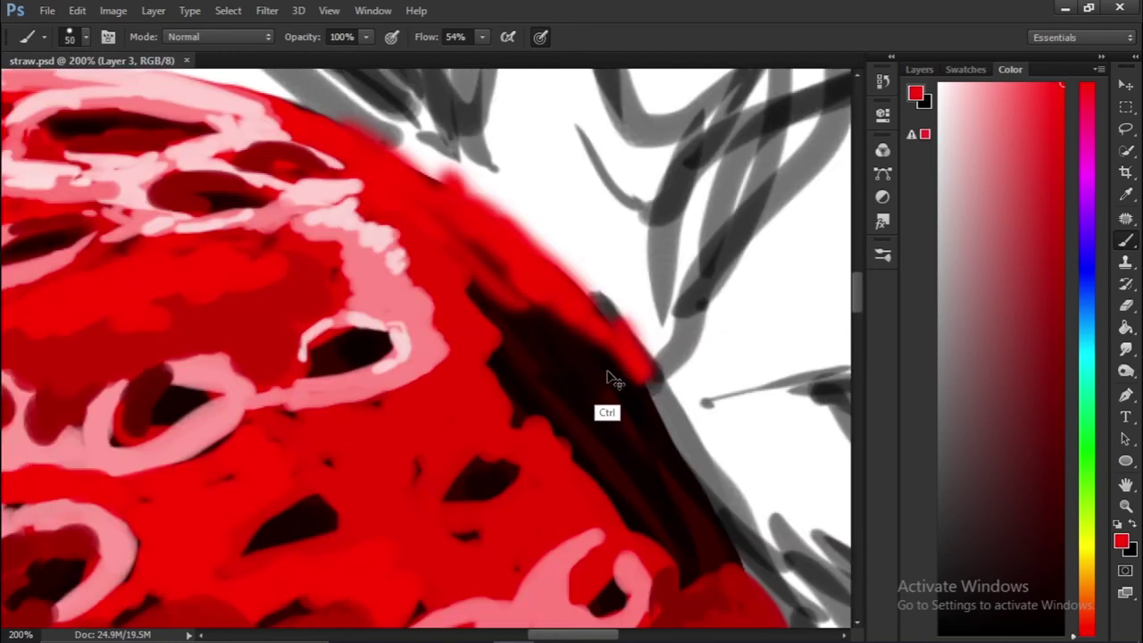
key("ctrl+minus")
key("ctrl+minus")
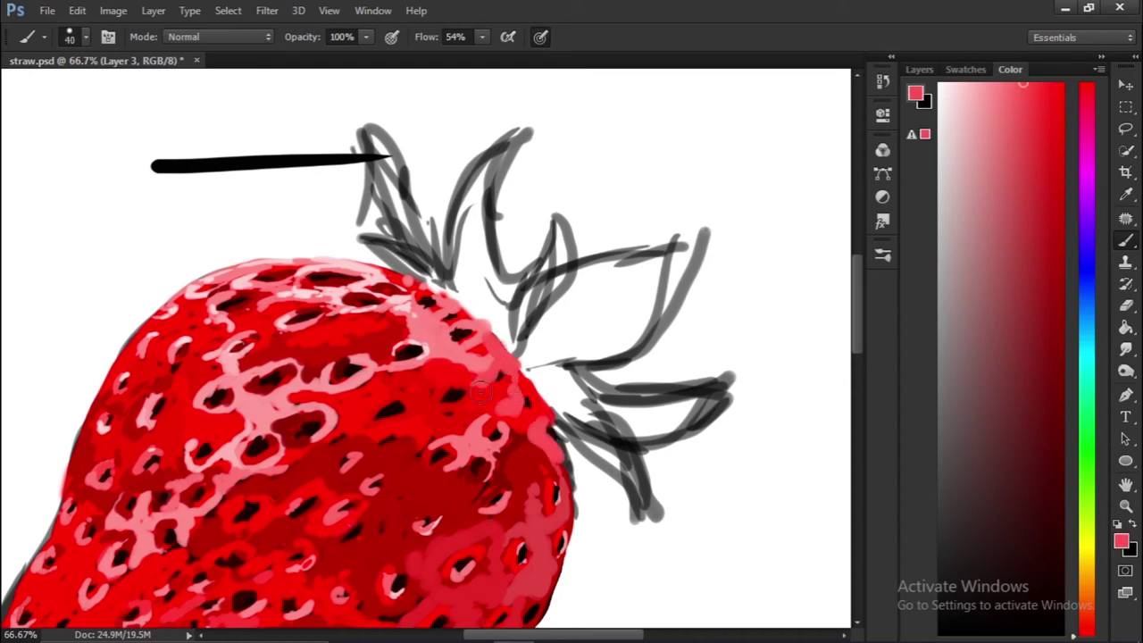
Paint rose-pink highlights over the upper-right shoulder and diagonally across the berry's middle with a size 45 brush
key("bracketright")
left_click_drag(427, 371, 482, 315)
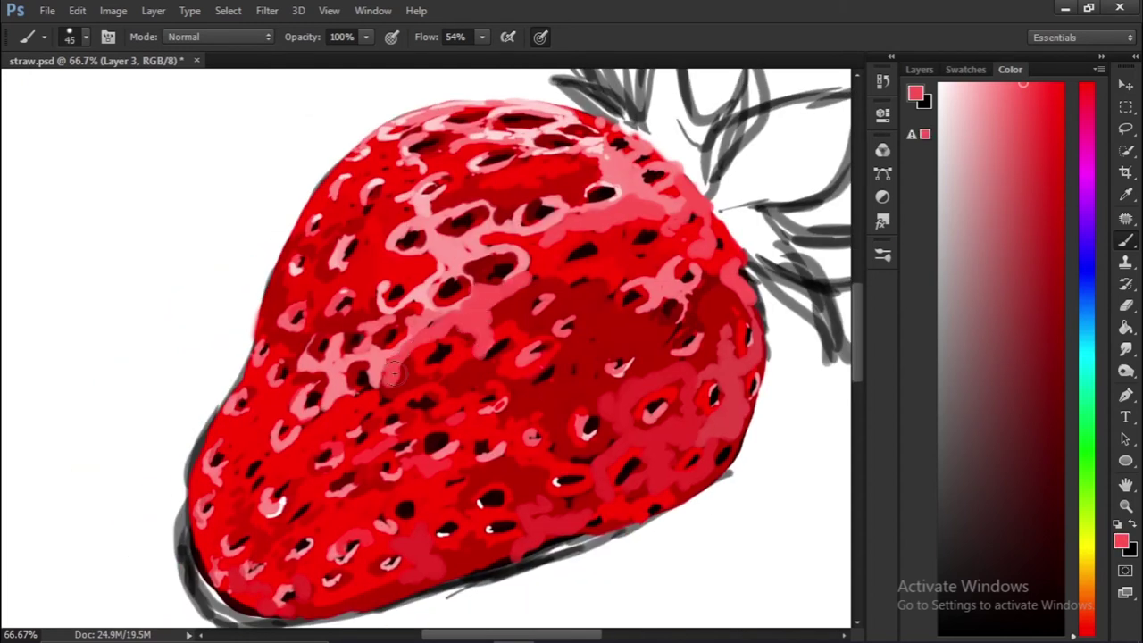
left_click_drag(607, 337, 679, 308)
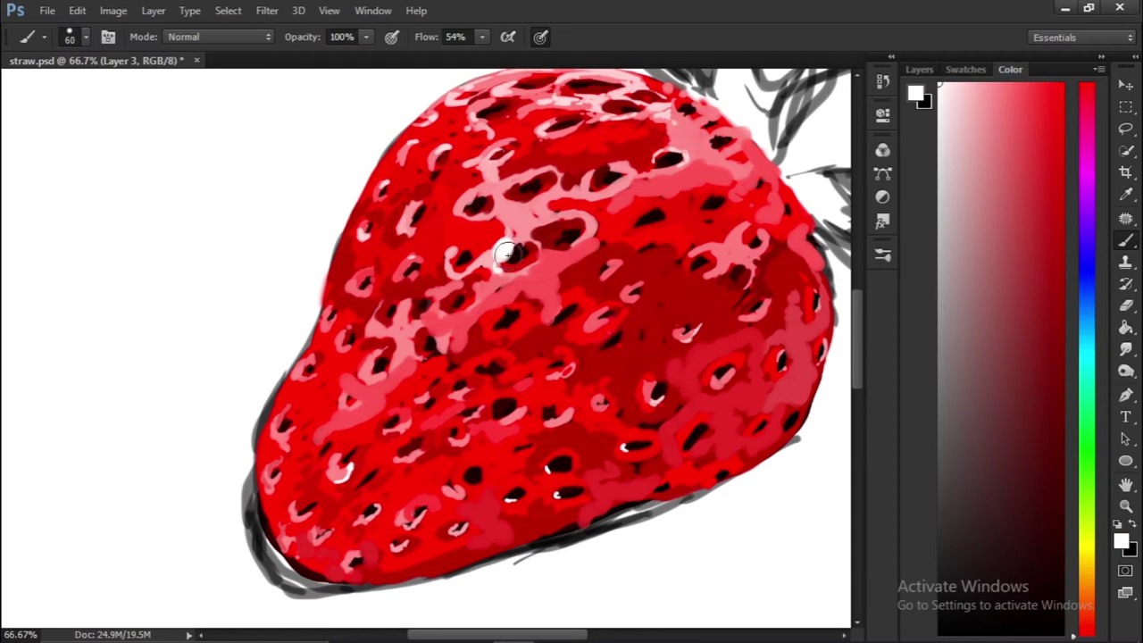
Add white highlights around the seeds on the top and upper-left of the berry with a size 35 brush
scroll(542, 132, "up", 1)
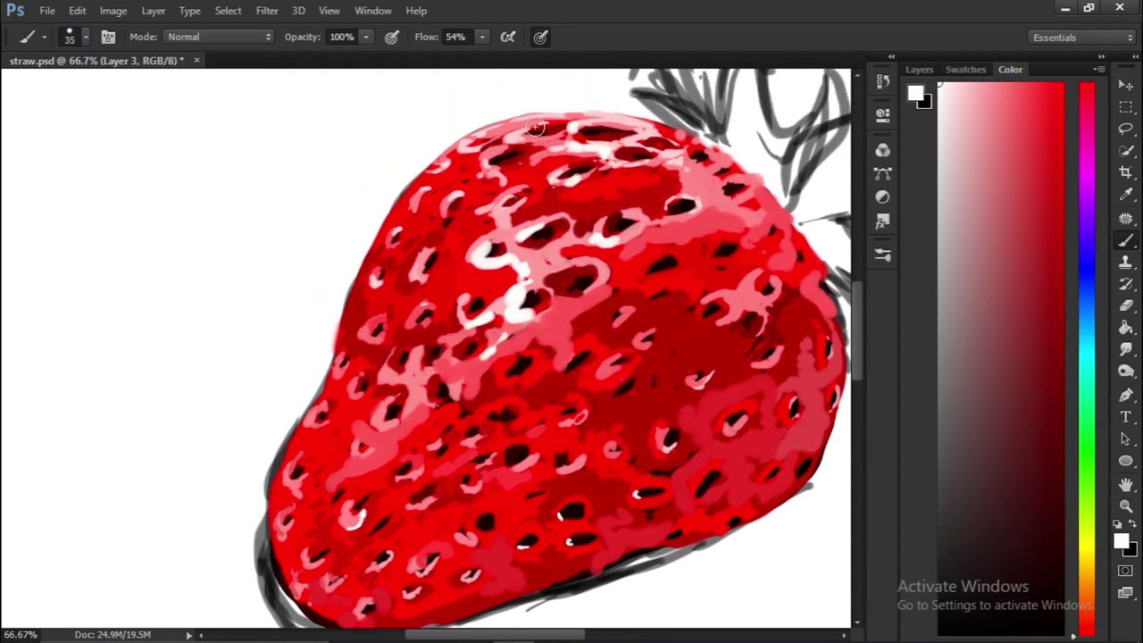
left_click_drag(483, 168, 277, 67)
Repaint the seeds at the top and upper middle of the berry in dark maroon with a size 20 brush
left_click(587, 259, "alt")
key("ctrl+plus")
key("ctrl+plus")
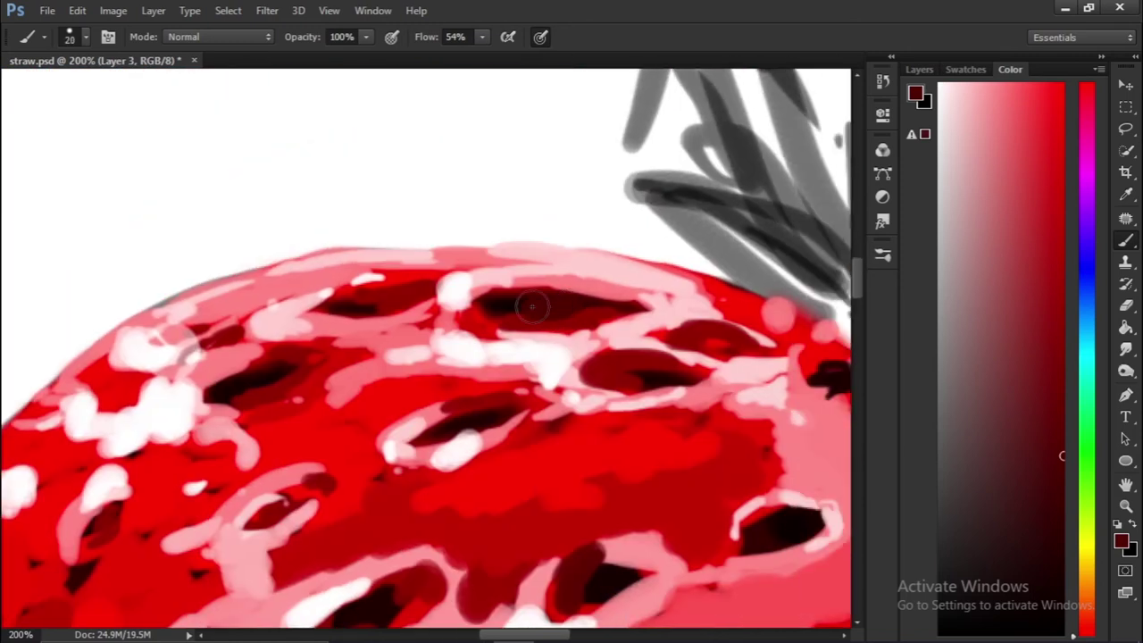
scroll(268, 375, "down", 10)
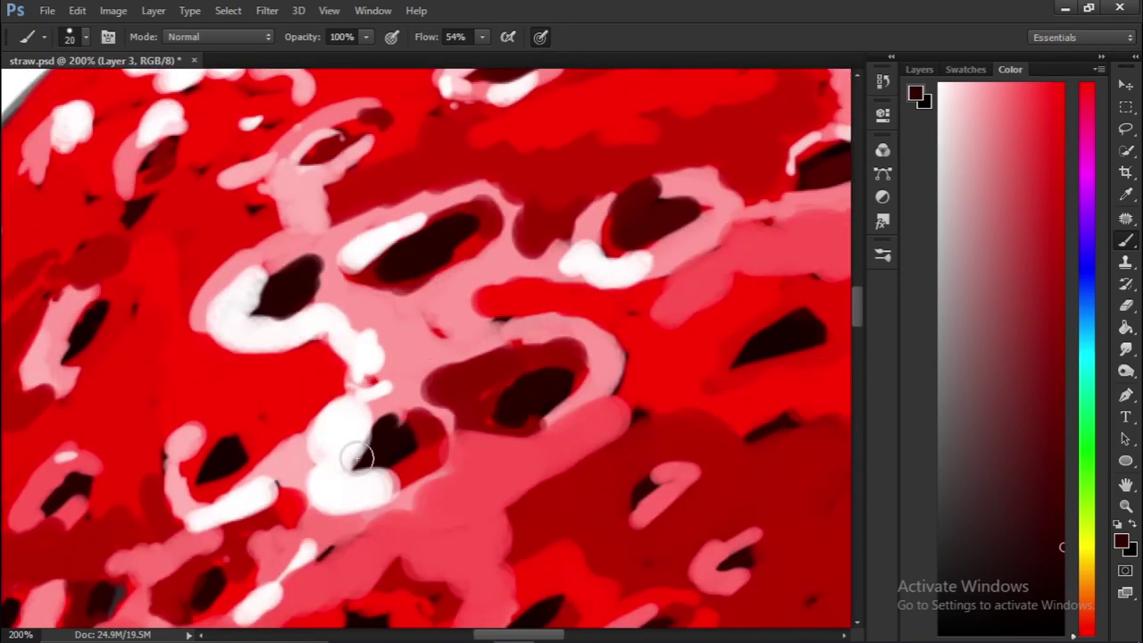
left_click_drag(358, 454, 375, 465)
left_click_drag(759, 339, 794, 332)
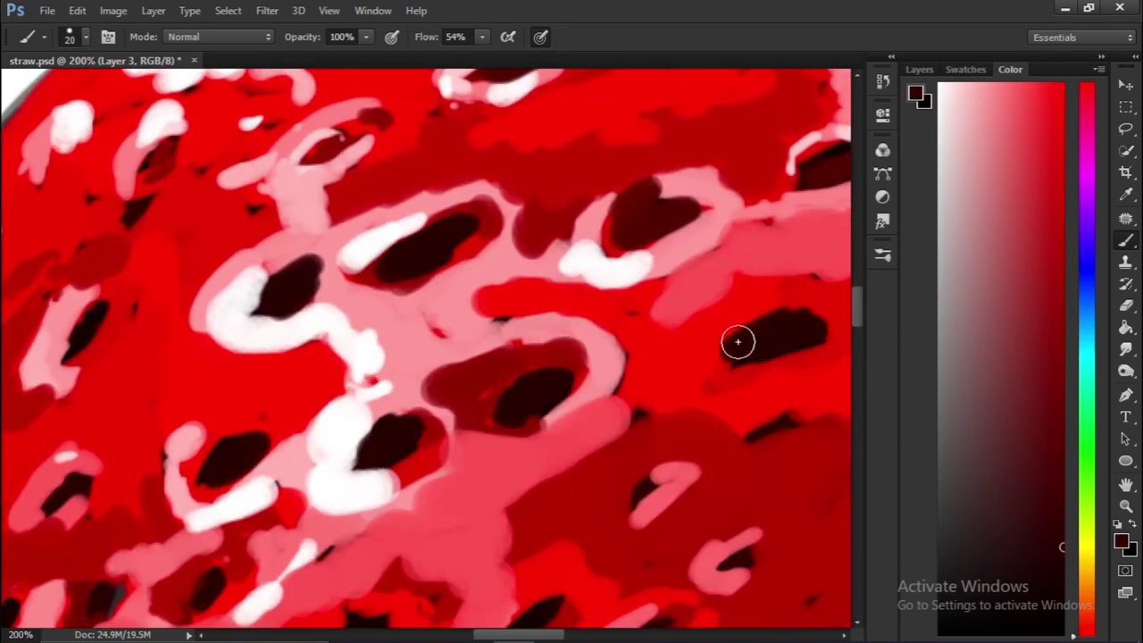
Darken the seeds on the left side and around the pink highlight cluster with dark maroon
scroll(572, 277, "down", 5)
left_click_drag(357, 222, 366, 205)
left_click_drag(170, 348, 275, 482)
scroll(274, 482, "down", 3)
left_click_drag(370, 362, 186, 395)
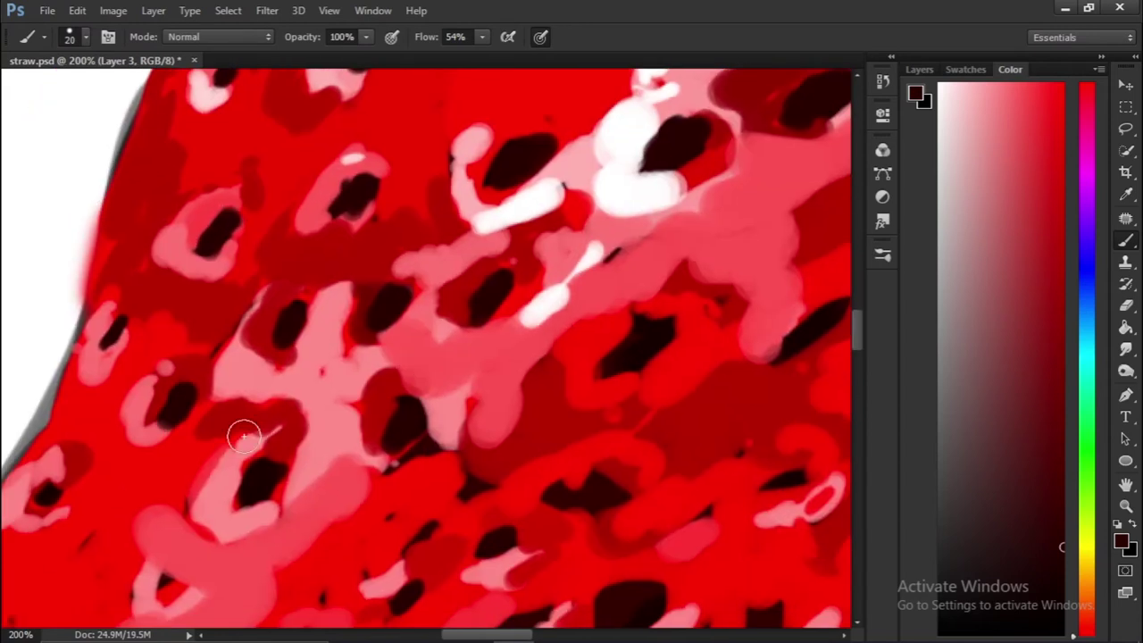
Fill in the seeds across the centre and lower part of the berry with dark maroon
scroll(174, 558, "down", 2)
scroll(170, 536, "right", 3)
scroll(666, 216, "down", 3)
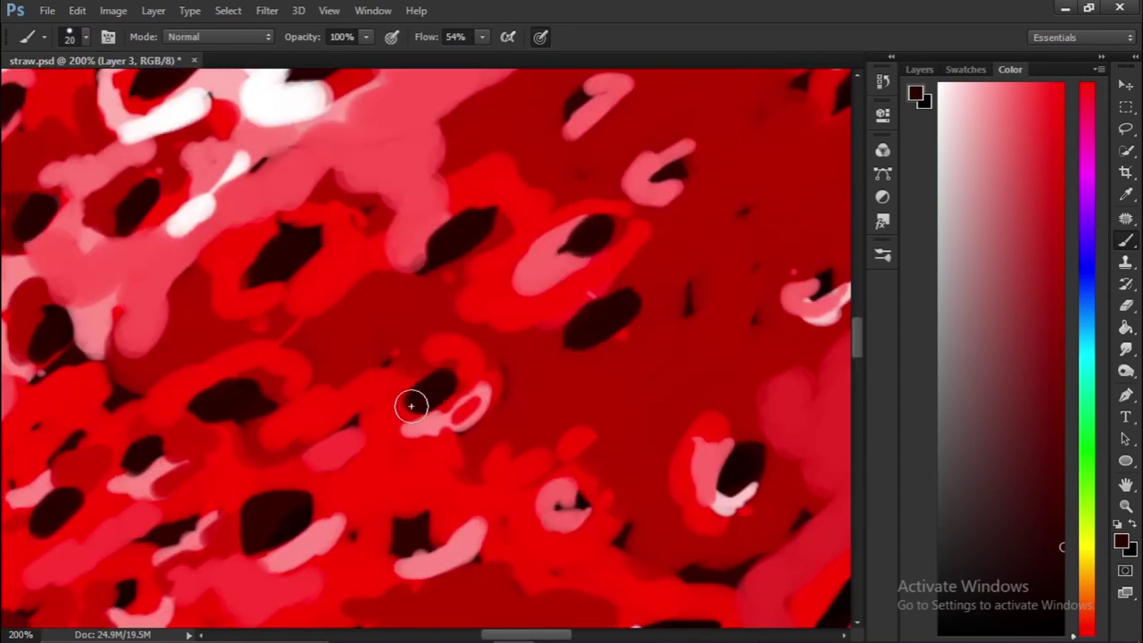
scroll(608, 191, "right", 2)
scroll(214, 264, "down", 2)
scroll(243, 469, "left", 3)
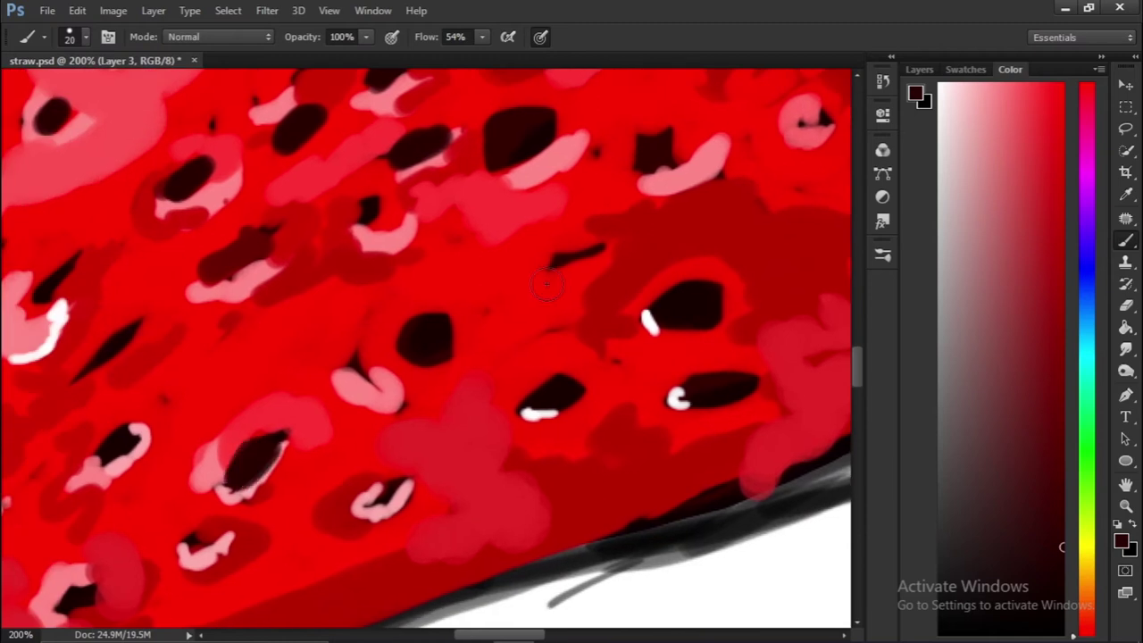
Draw thin white glints inside the dark seeds in the middle of the berry with a size 3 brush
scroll(649, 156, "up", 2)
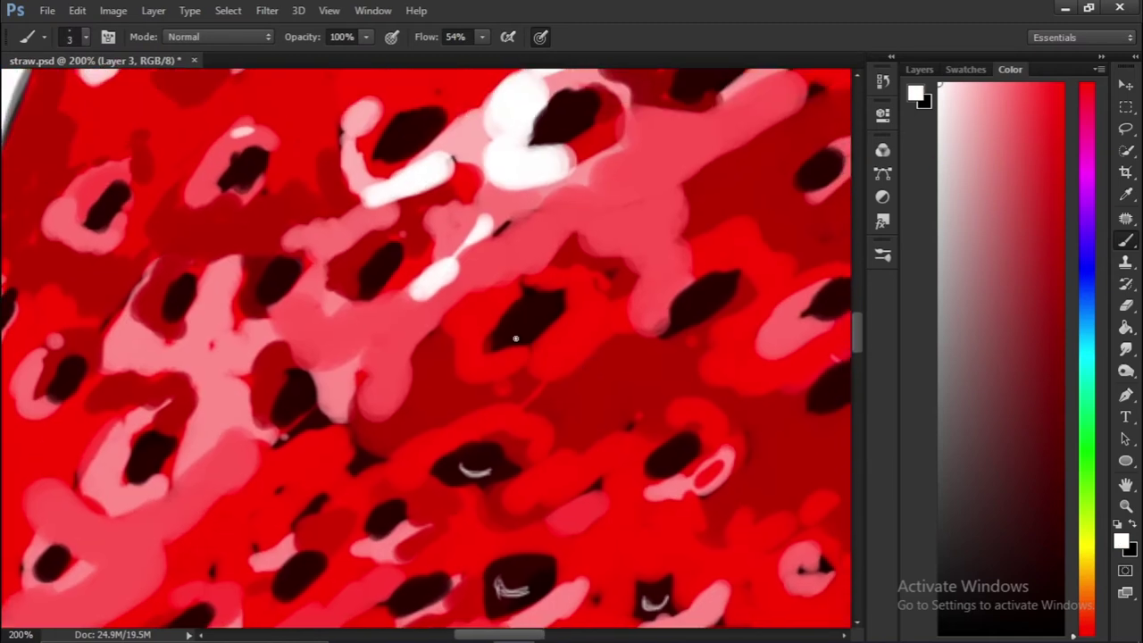
scroll(525, 307, "right", 2)
scroll(613, 282, "up", 2)
scroll(791, 459, "right", 2)
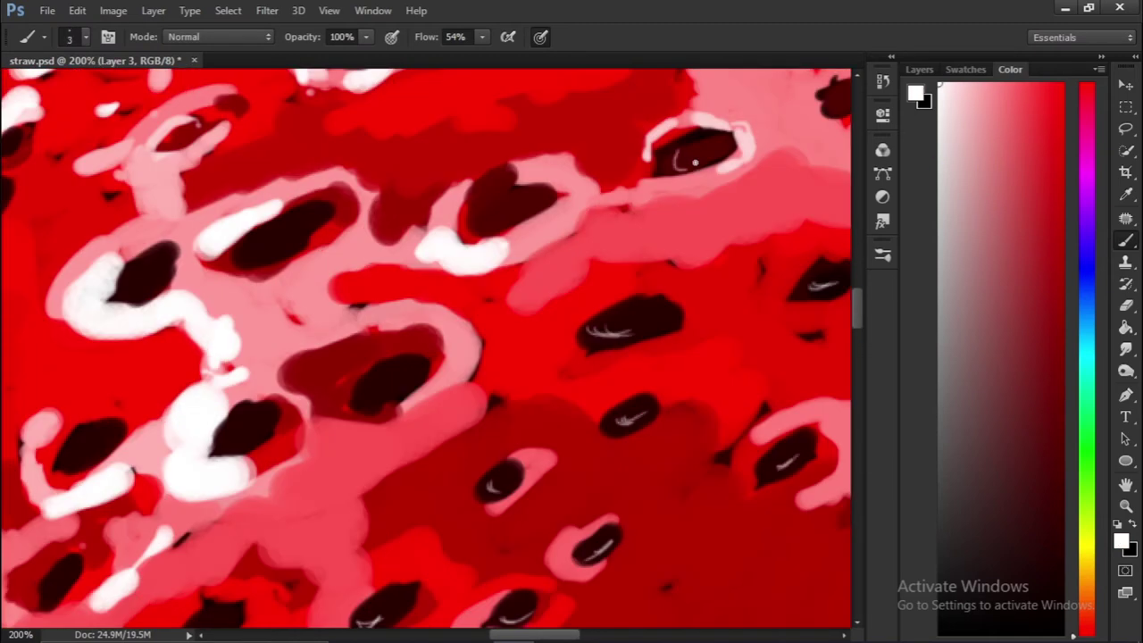
Add thin white glints to the seeds at the top and upper-left of the berry
scroll(443, 153, "up", 2)
scroll(443, 152, "left", 2)
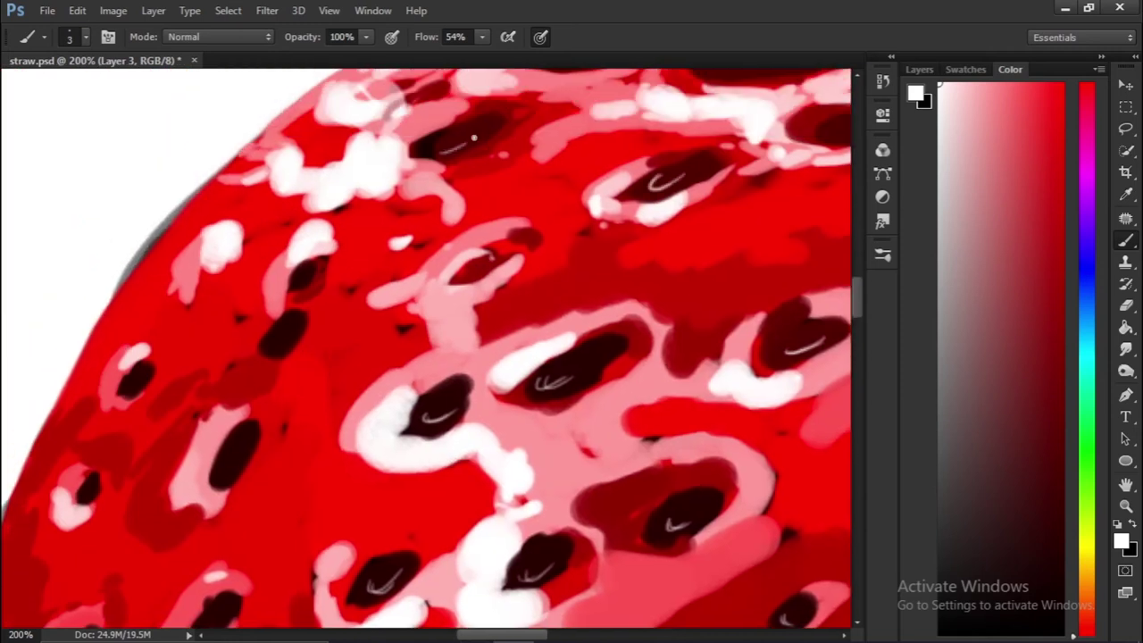
scroll(299, 377, "down", 2)
scroll(298, 378, "left", 2)
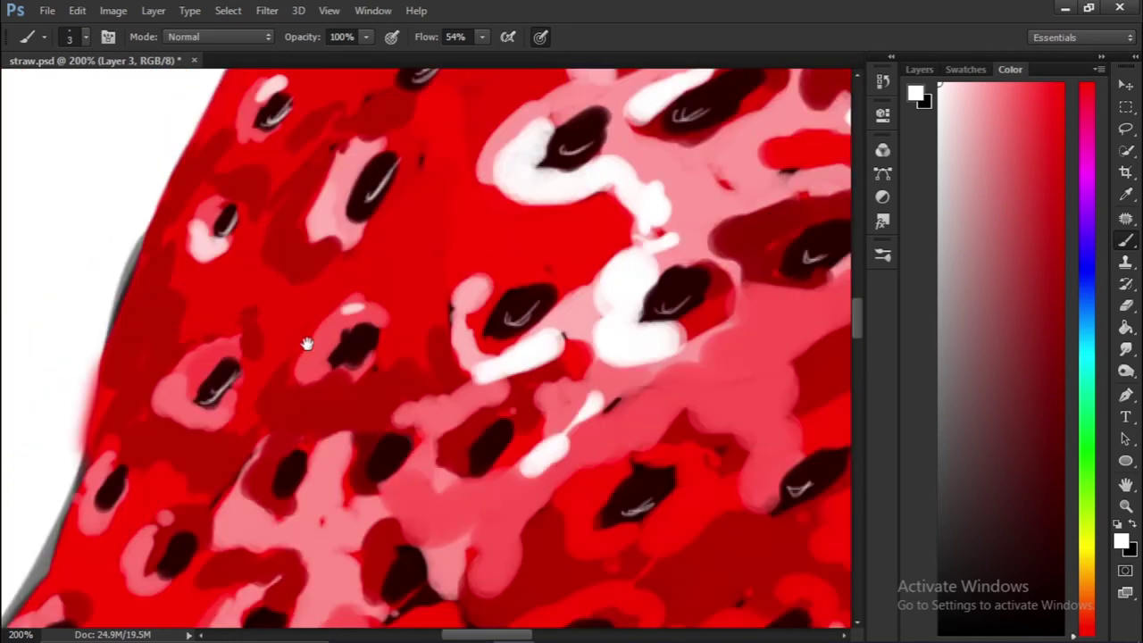
Add thin white glints to the seeds along the lower-left side toward the berry's tip
scroll(527, 471, "down", 2)
scroll(298, 384, "left", 1)
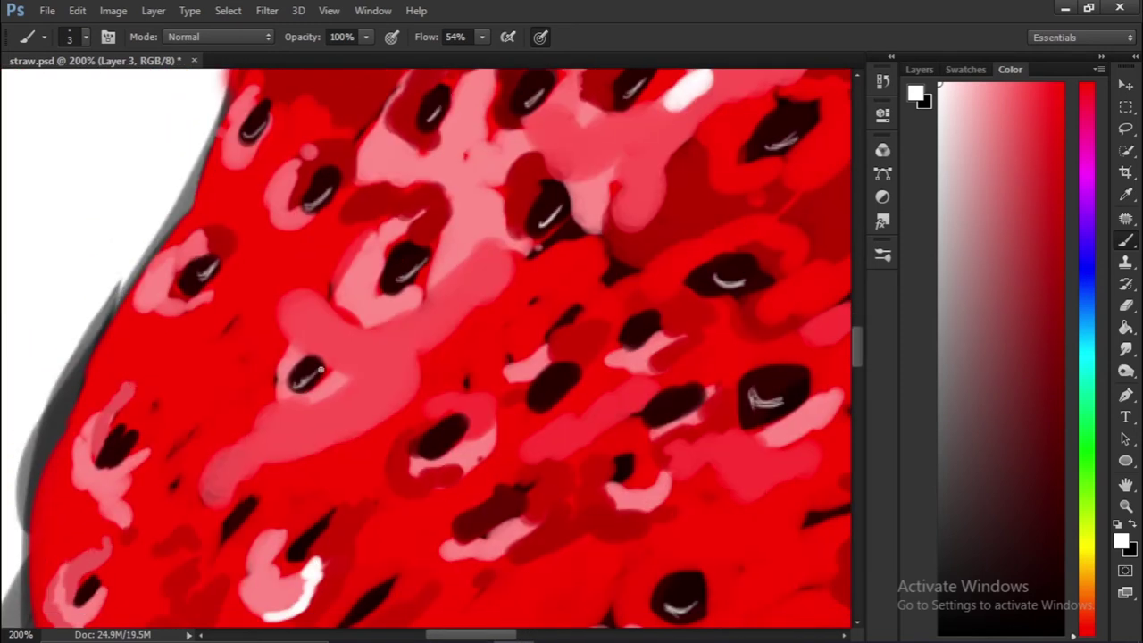
scroll(424, 374, "down", 1)
scroll(425, 374, "left", 1)
scroll(300, 364, "down", 2)
Add thin white glints to the seeds on the berry's right side
scroll(538, 334, "right", 1)
scroll(531, 274, "right", 1)
scroll(532, 275, "up", 2)
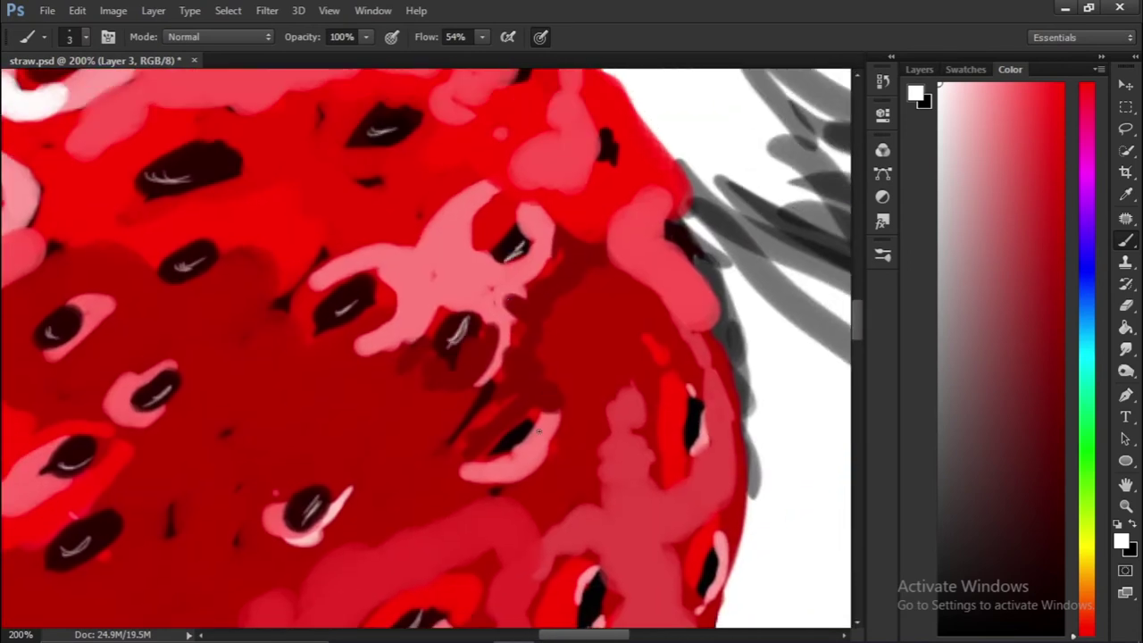
scroll(589, 600, "right", 2)
key("ctrl+minus")
key("ctrl+minus")
key("ctrl+minus")
key("ctrl+minus")
key("ctrl+plus")
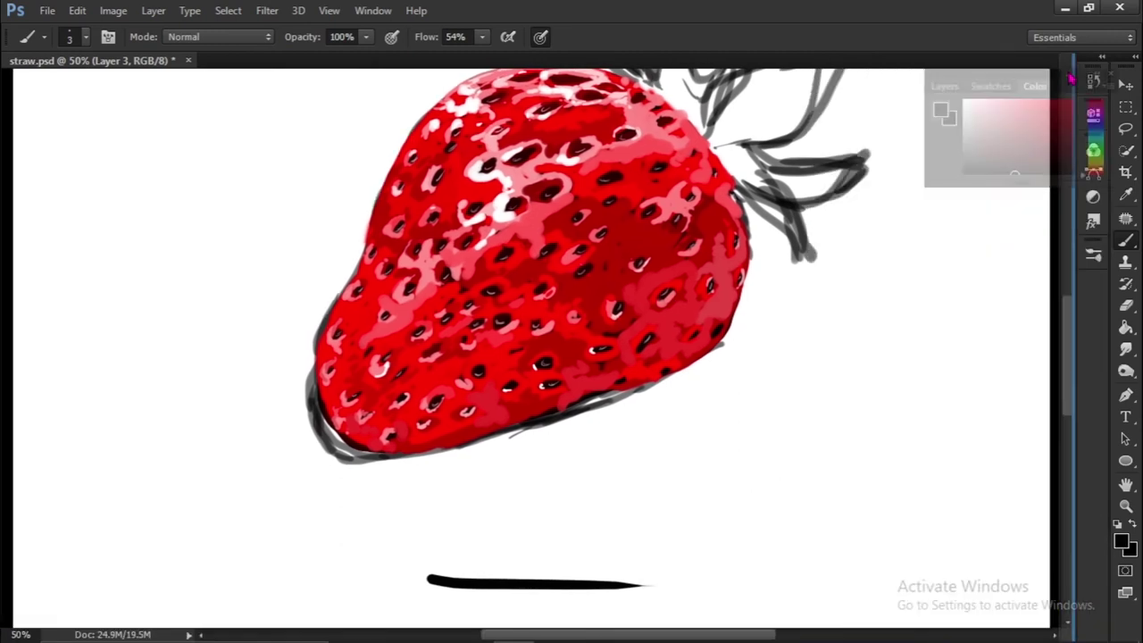
Dock the Color panel beneath the Layers panel, and hide and reshow the sketch on Layer 1
left_click(1098, 69)
left_click(901, 69)
left_click_drag(993, 69, 884, 302)
left_click(880, 197)
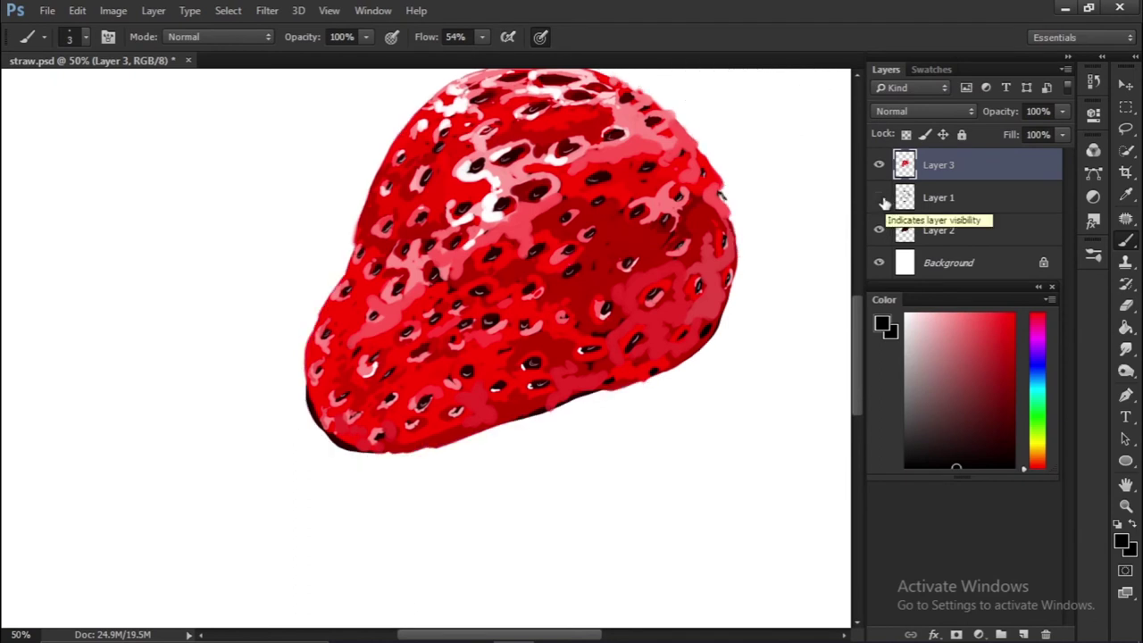
left_click(879, 197)
Block in the middle and right-hand leaves of the strawberry with dark green on Layer 3, using a size 40 brush
scroll(536, 340, "up", 5)
key("ctrl+plus")
key("ctrl+plus")
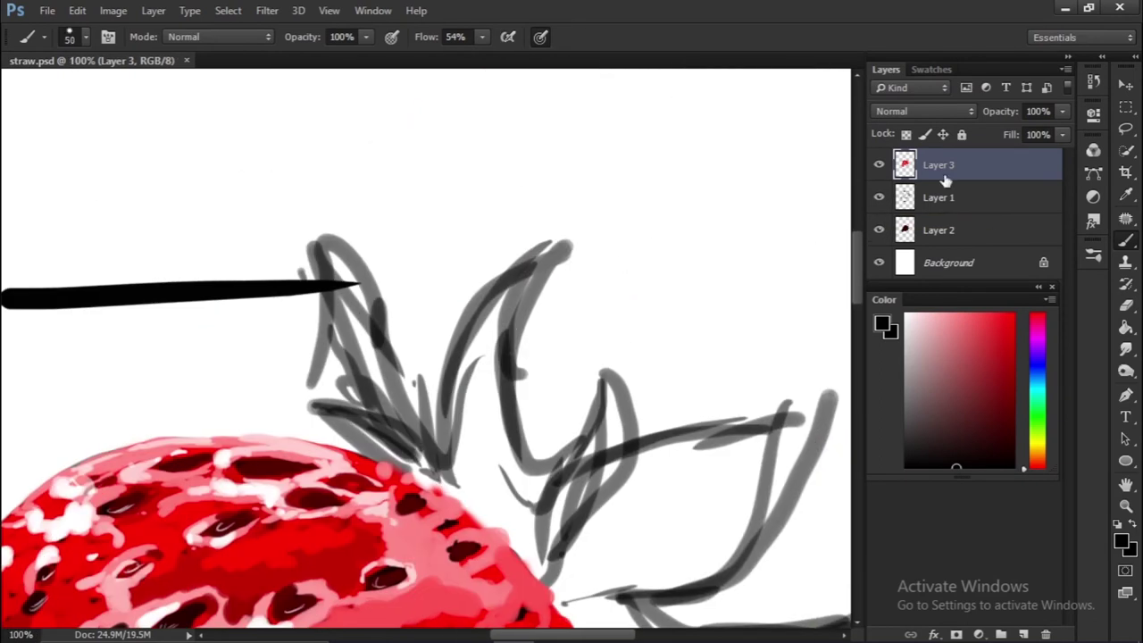
left_click(1037, 421)
left_click(1012, 407)
key("bracketleft")
key("bracketleft")
mouse_move(536, 268)
left_mouse_down()
mouse_move(500, 319)
mouse_move(472, 485)
mouse_move(512, 536)
mouse_move(581, 477)
mouse_move(510, 362)
left_mouse_up()
key("bracketright")
mouse_move(536, 294)
left_mouse_down()
mouse_move(613, 357)
mouse_move(481, 431)
mouse_move(664, 442)
mouse_move(581, 563)
mouse_move(496, 451)
left_mouse_up()
mouse_move(495, 451)
left_mouse_down()
mouse_move(669, 396)
mouse_move(480, 483)
left_mouse_up()
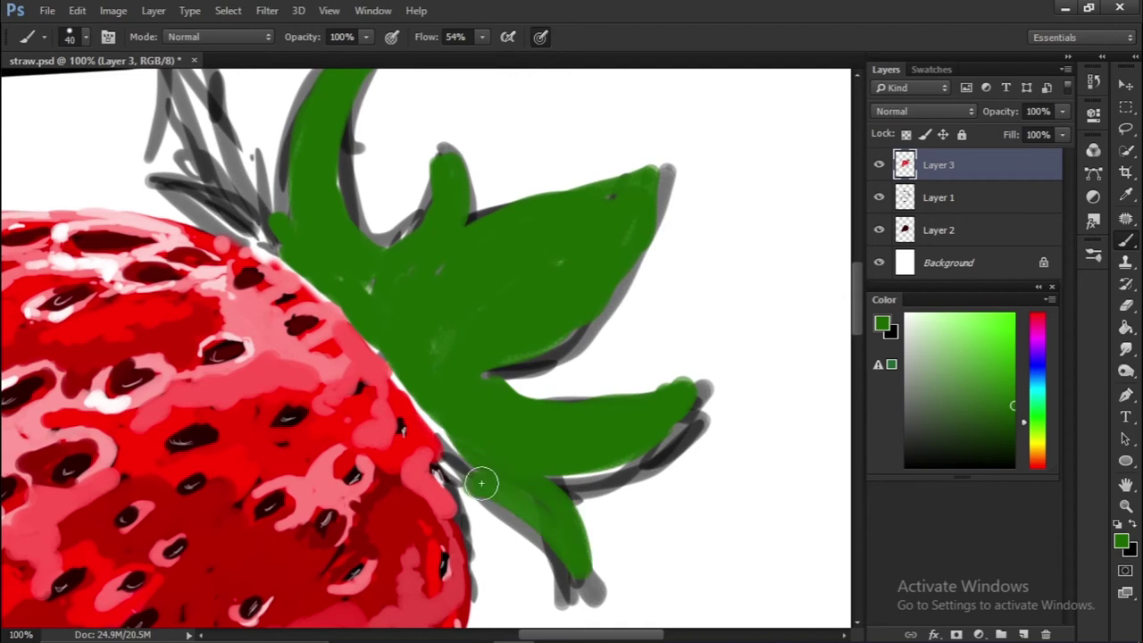
Fill the upper-left leaf with dark green and paint bright green strokes on the middle leaves
left_click_drag(402, 286, 611, 491)
mouse_move(375, 259)
left_mouse_down()
mouse_move(498, 434)
mouse_move(327, 416)
left_mouse_up()
mouse_move(350, 326)
left_mouse_down()
mouse_move(390, 276)
mouse_move(350, 420)
left_mouse_up()
left_click_drag(393, 223, 438, 441)
mouse_move(482, 366)
left_mouse_down()
mouse_move(502, 485)
mouse_move(580, 406)
left_mouse_up()
left_click_drag(474, 527, 550, 469)
left_click_drag(598, 274, 664, 227)
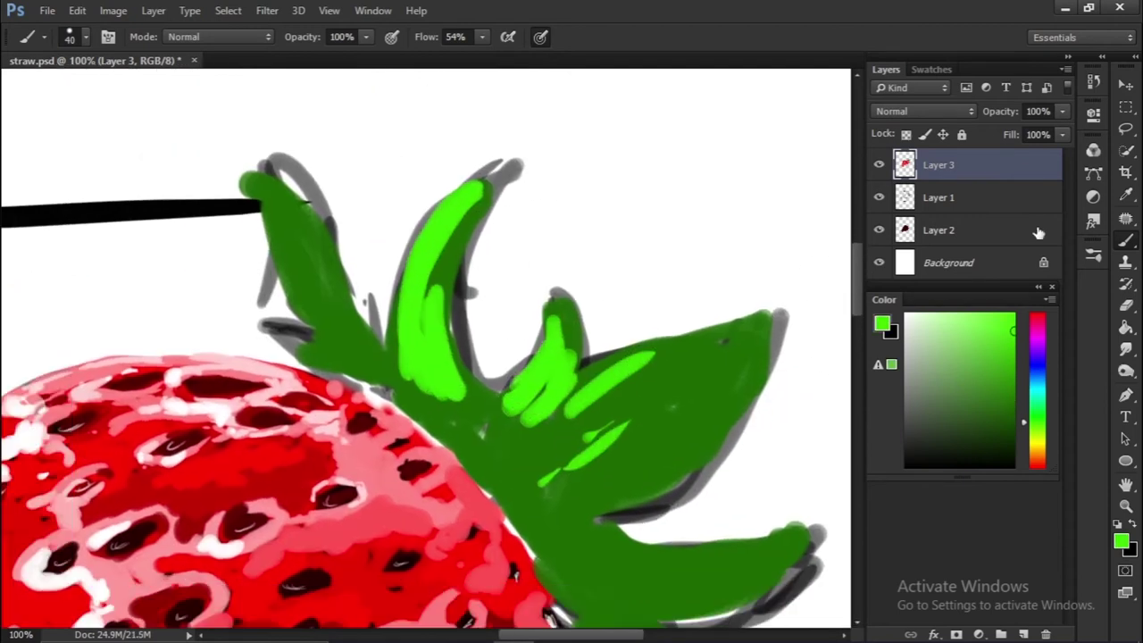
Paint yellow-green highlights on the upper-left leaves and where the leaves meet
left_click(973, 317)
mouse_move(428, 267)
left_mouse_down()
mouse_move(443, 344)
mouse_move(442, 420)
left_mouse_up()
mouse_move(353, 357)
left_mouse_down()
mouse_move(319, 248)
mouse_move(268, 174)
left_mouse_up()
mouse_move(446, 358)
left_mouse_down()
mouse_move(303, 245)
mouse_move(389, 268)
left_mouse_up()
left_click_drag(420, 299, 562, 229)
left_click_drag(390, 348, 313, 268)
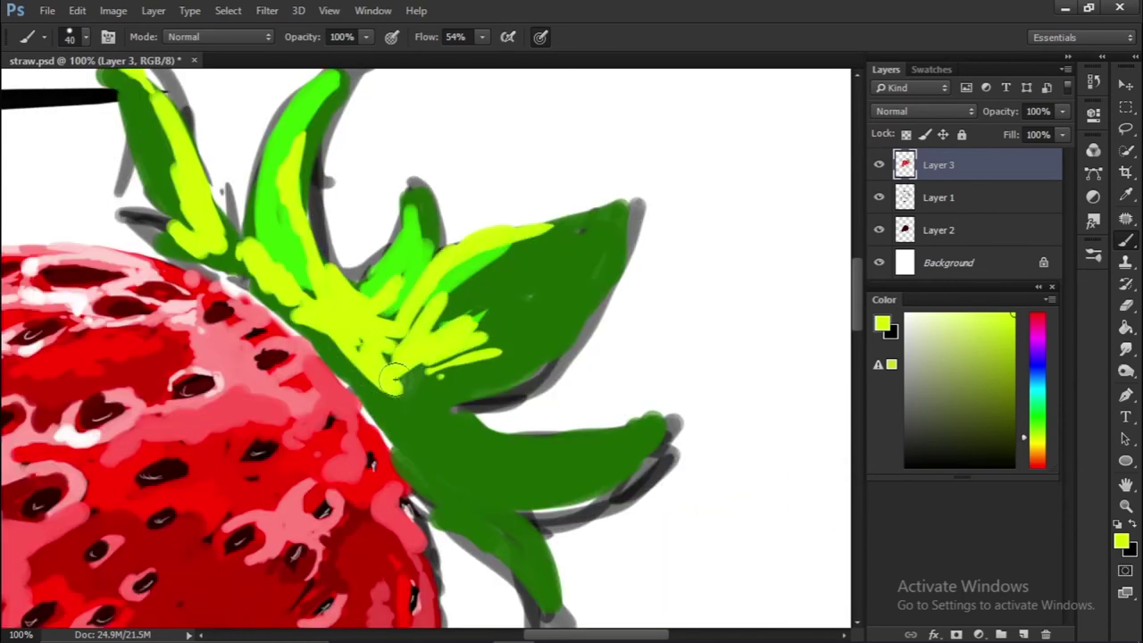
Extend the yellow-green highlights across the base of the large leaf and onto the lower leaves
left_click_drag(375, 402, 442, 335)
left_click_drag(447, 357, 389, 238)
left_click_drag(384, 340, 589, 268)
left_click_drag(393, 375, 465, 326)
left_click_drag(447, 402, 447, 321)
Blend medium green strokes over the yellow and dark green areas of the leaves
left_click(1036, 425)
left_click(1012, 351)
mouse_move(469, 366)
left_mouse_down()
mouse_move(370, 301)
mouse_move(527, 237)
left_mouse_up()
left_click_drag(357, 224, 446, 384)
left_click_drag(482, 358, 580, 268)
left_click_drag(501, 375, 634, 241)
mouse_move(409, 407)
left_mouse_down()
mouse_move(429, 331)
mouse_move(625, 357)
left_mouse_up()
Paint bright green strokes on the upper leaves and the outer side of the large leaf with a size 40 brush
left_click(83, 38)
left_click(83, 39)
left_click_drag(487, 268, 513, 112)
left_click_drag(500, 237, 430, 295)
mouse_move(665, 327)
left_mouse_down()
mouse_move(837, 340)
mouse_move(804, 259)
mouse_move(715, 321)
mouse_move(612, 447)
left_mouse_up()
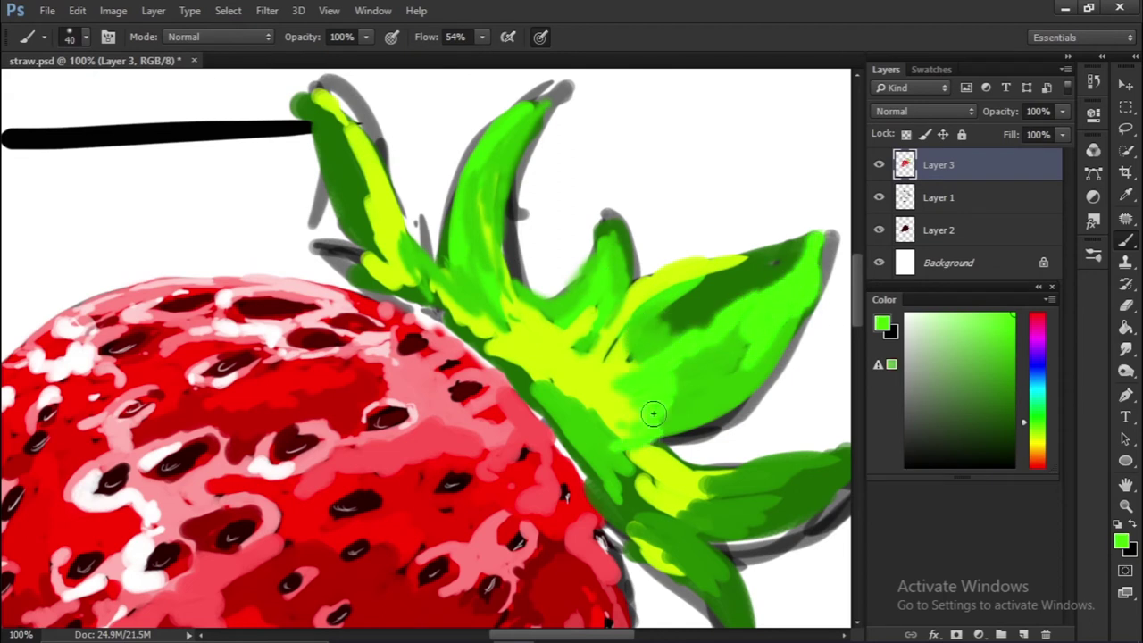
Paint pale green highlights on the upper leaves, the small middle leaf and the base of the lower leaves
left_click_drag(565, 401, 556, 312)
left_click_drag(702, 393, 675, 331)
left_click_drag(592, 322, 581, 391)
scroll(598, 329, "up", 5)
left_click_drag(646, 115, 537, 224)
Add yellow-green highlights to the upper-left and small leaves, and pale green strokes along the leaf base beside the berry
left_click_drag(1045, 425, 1045, 436)
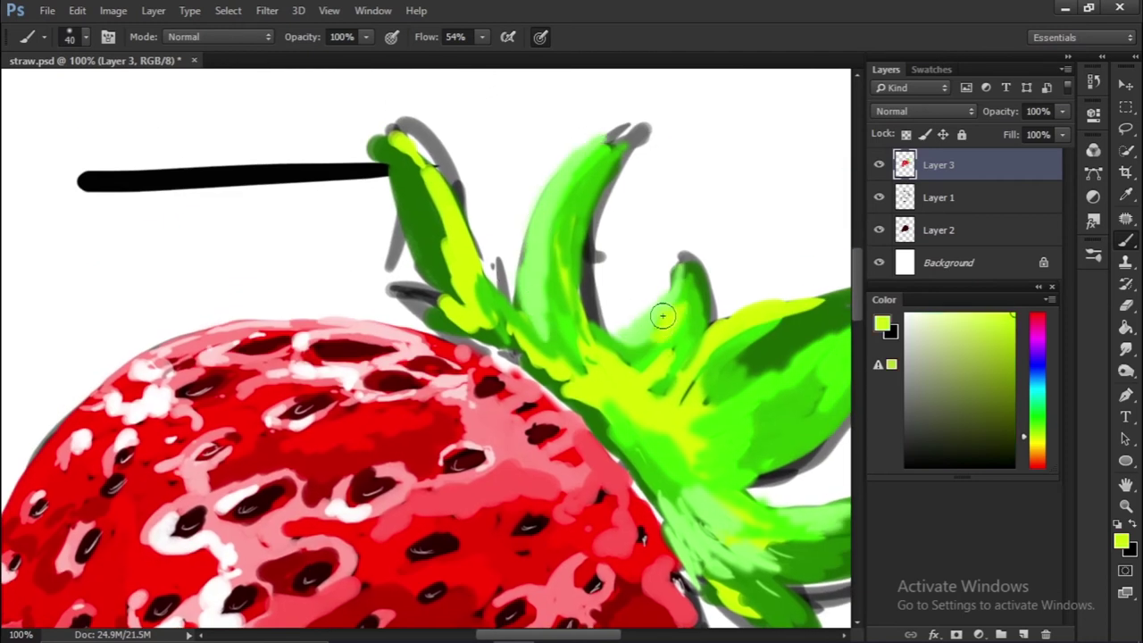
mouse_move(447, 302)
left_mouse_down()
mouse_move(384, 179)
mouse_move(536, 295)
mouse_move(630, 442)
mouse_move(608, 321)
left_mouse_up()
left_click(497, 265, "alt")
mouse_move(673, 345)
left_mouse_down()
mouse_move(659, 283)
mouse_move(566, 309)
left_mouse_up()
Paint white highlights around the seeds near the leaf base with a size 15 brush
key("x")
left_click(70, 36)
left_click(362, 208)
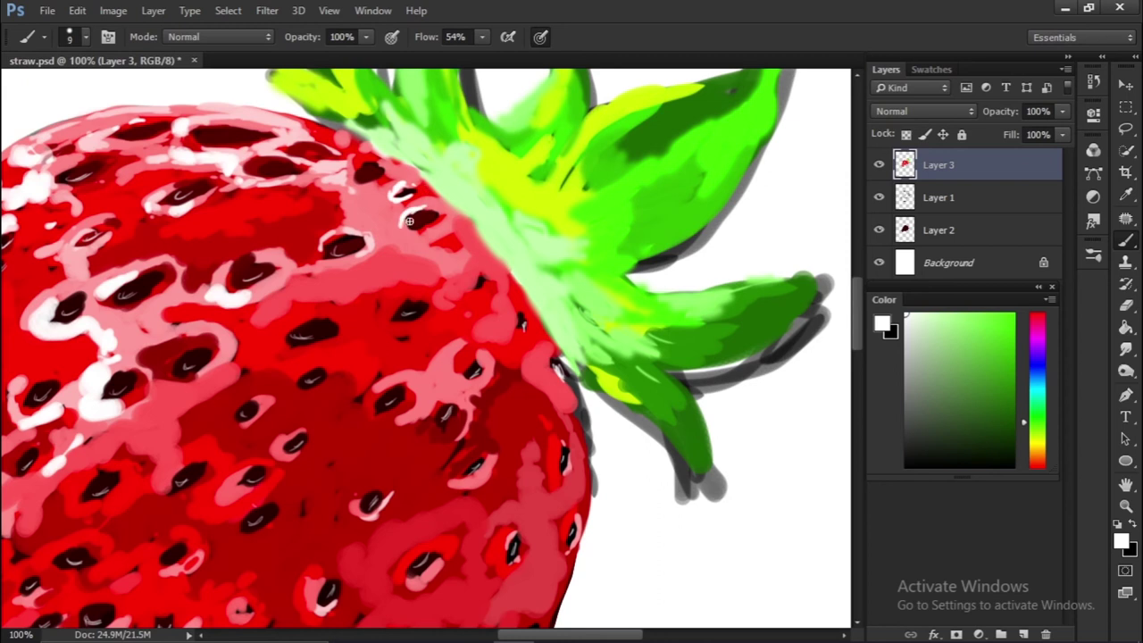
key("bracketright")
left_click_drag(409, 220, 443, 211)
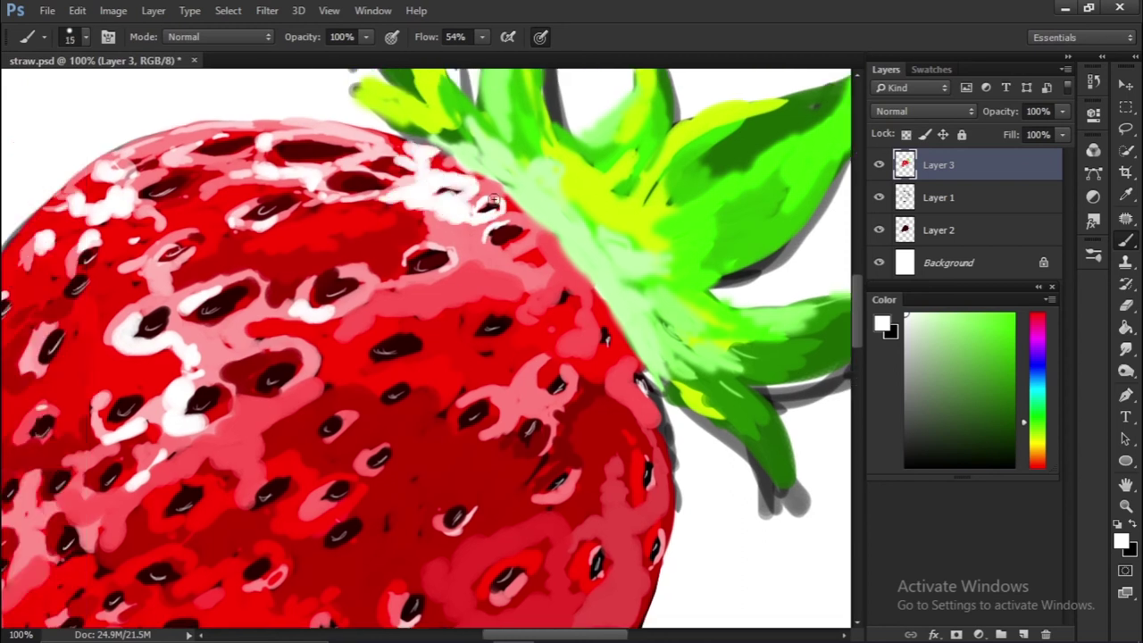
left_click_drag(424, 268, 468, 286)
Paint pink rims around the seeds on the berry's lower right, then shade around them with dark red
left_click(276, 260, "alt")
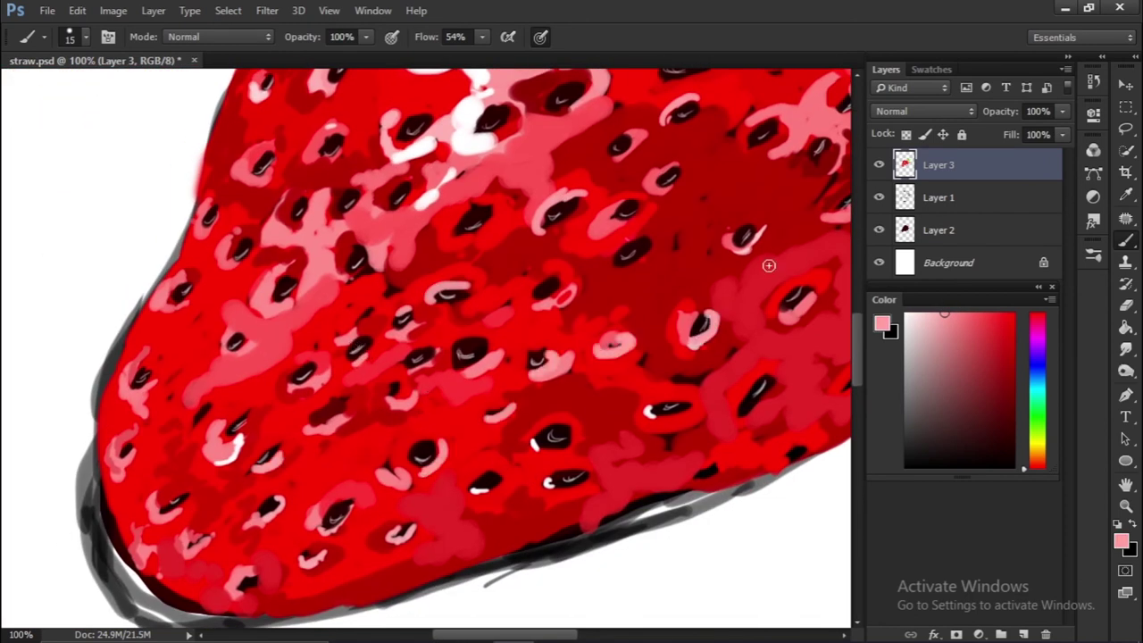
left_click_drag(653, 244, 634, 272)
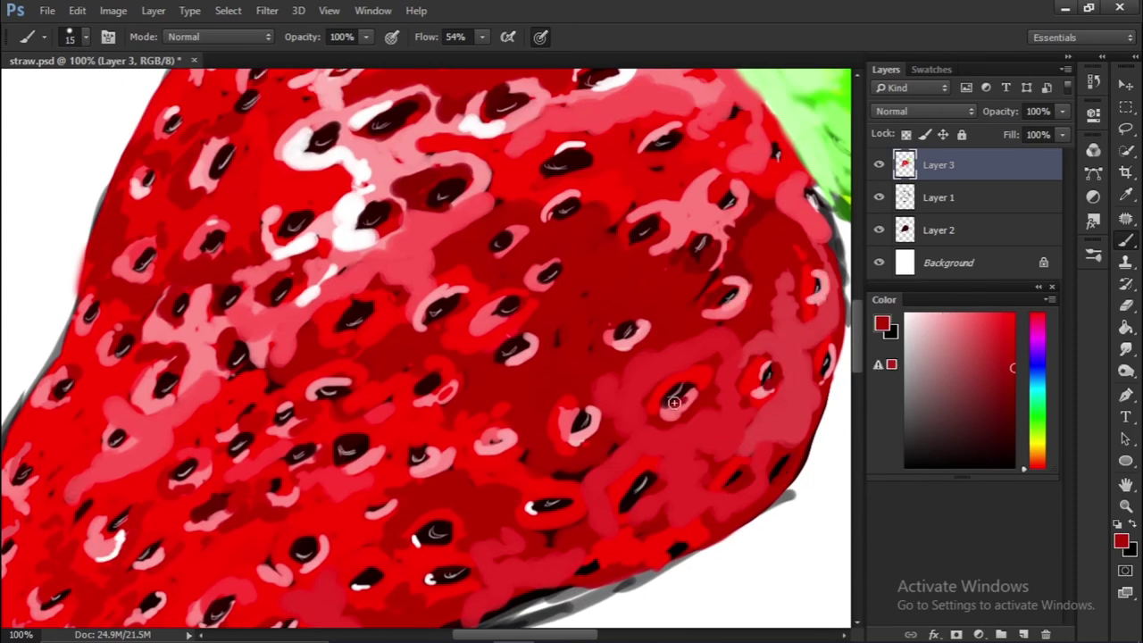
left_click_drag(581, 427, 692, 426)
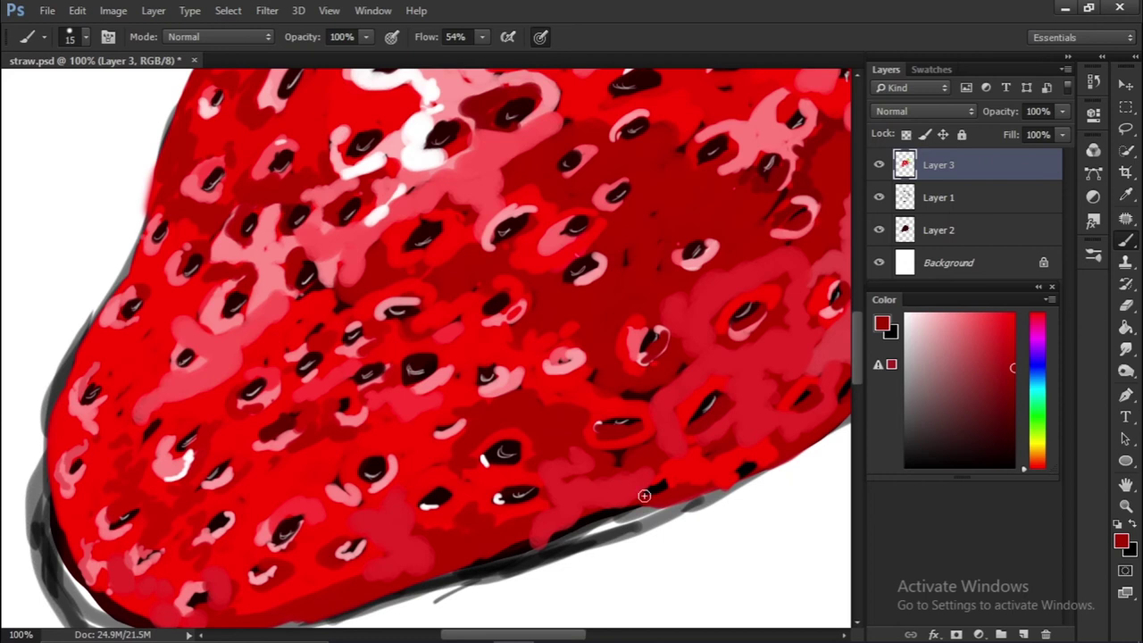
left_click_drag(613, 478, 755, 417)
left_click_drag(454, 515, 489, 483)
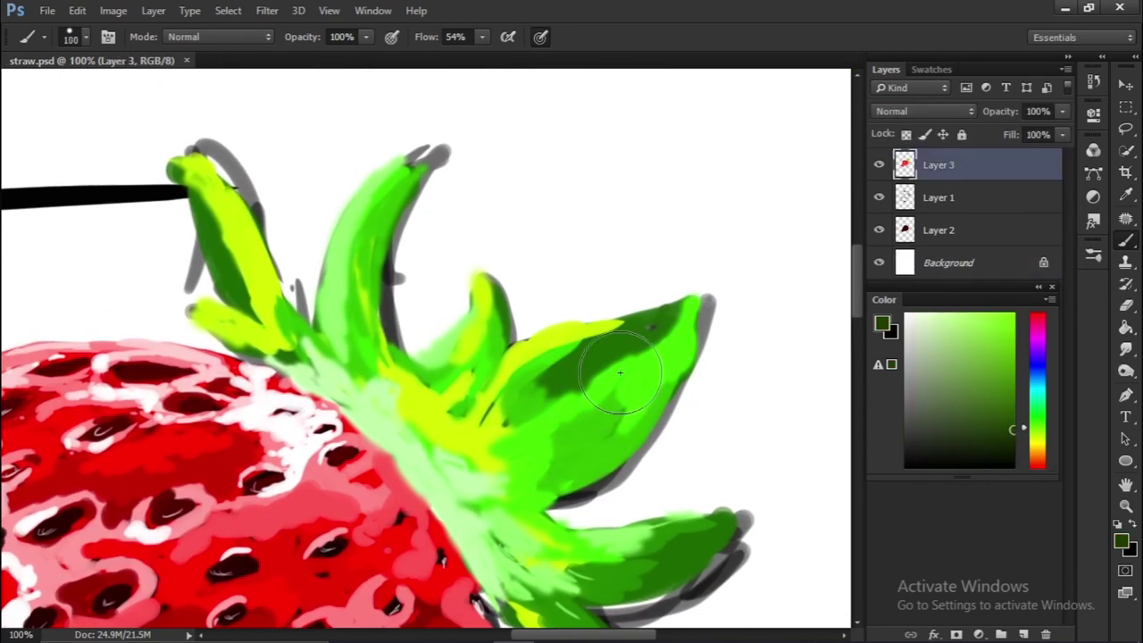
Cover the middle of the leaves with dark green using a size 60 brush
key("bracketleft")
key("bracketleft")
key("bracketleft")
key("bracketleft")
mouse_move(620, 374)
left_mouse_down()
mouse_move(363, 299)
mouse_move(535, 511)
left_mouse_up()
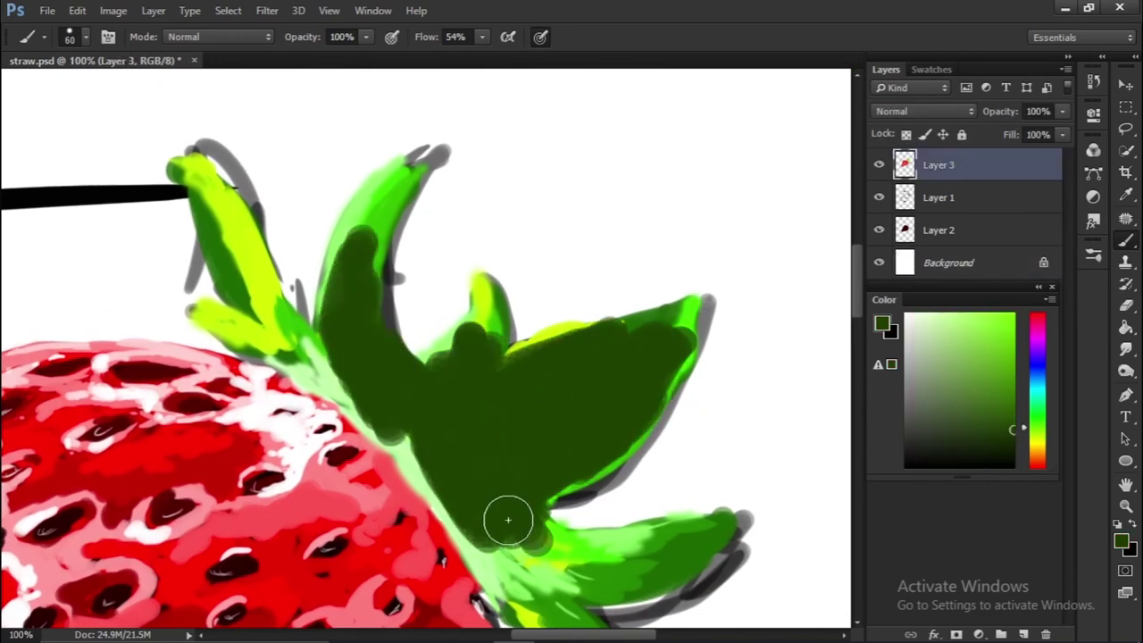
left_click_drag(679, 401, 593, 467)
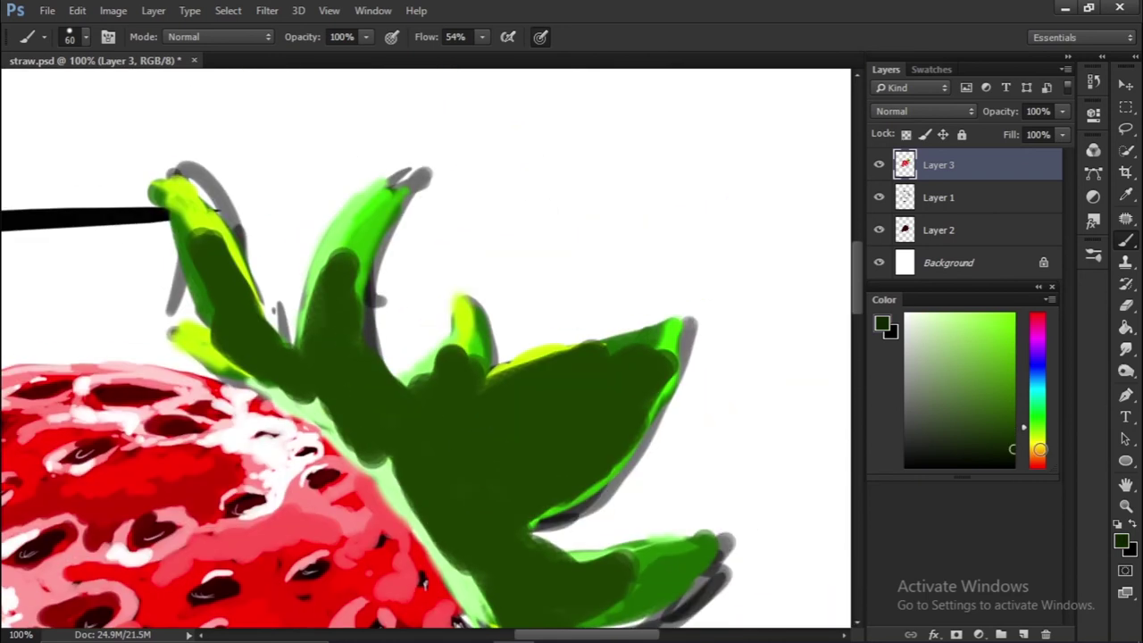
Paint near-black green shadows where the leaves meet, and medium green over the leaf blades with a size 45 brush
mouse_move(616, 500)
left_mouse_down()
mouse_move(454, 417)
mouse_move(319, 319)
left_mouse_up()
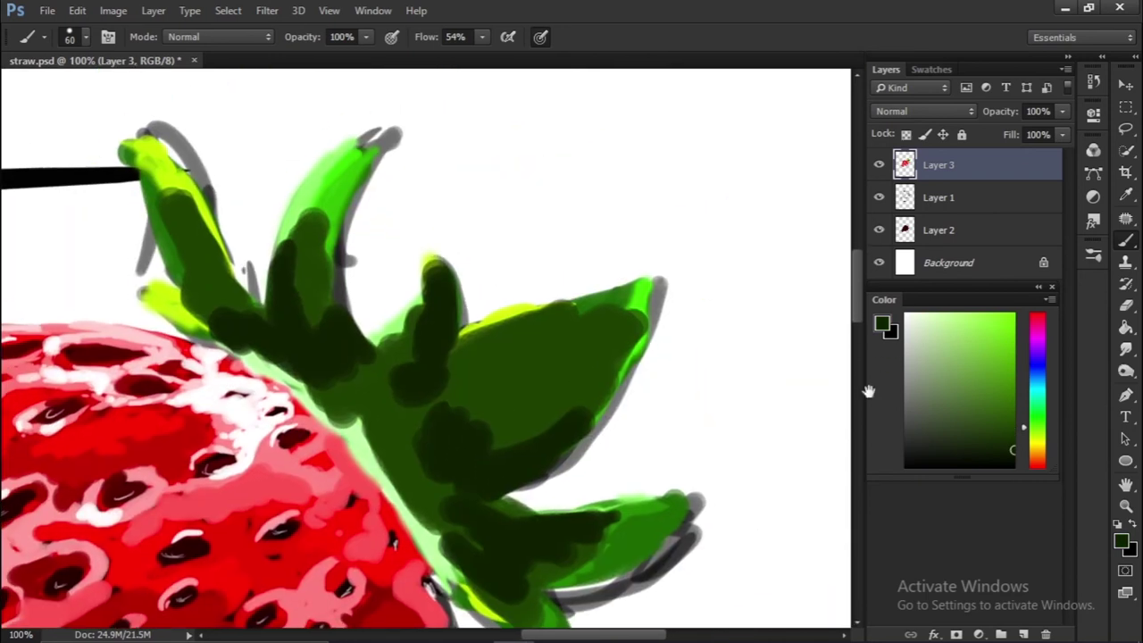
mouse_move(500, 420)
left_mouse_down()
mouse_move(585, 357)
mouse_move(528, 324)
left_mouse_up()
key("bracketleft")
key("bracketleft")
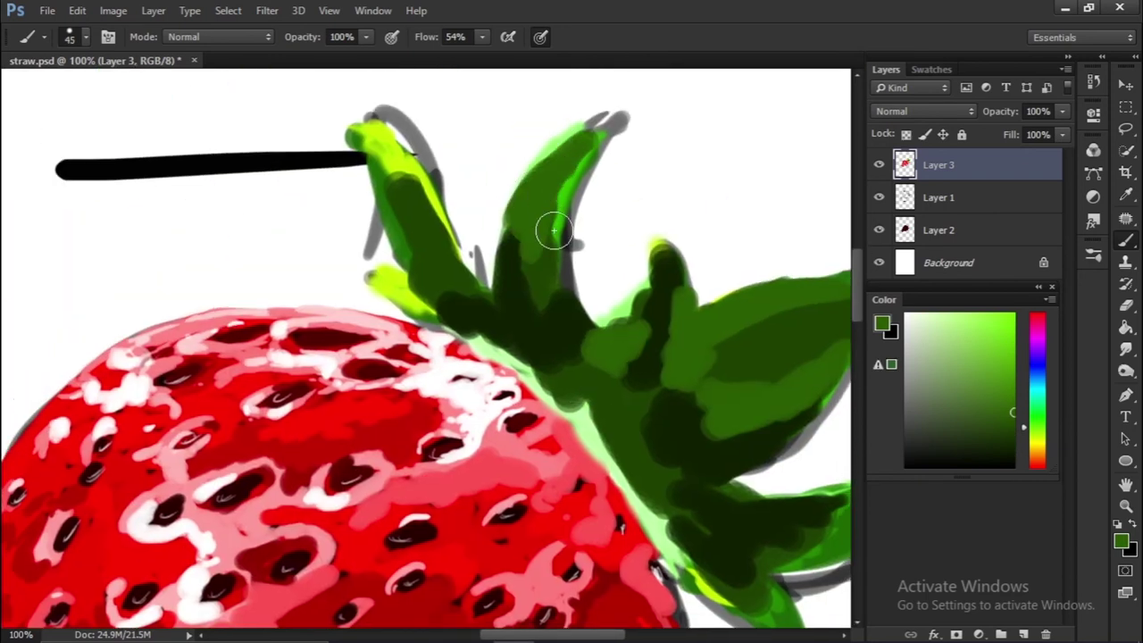
left_click_drag(548, 232, 375, 134)
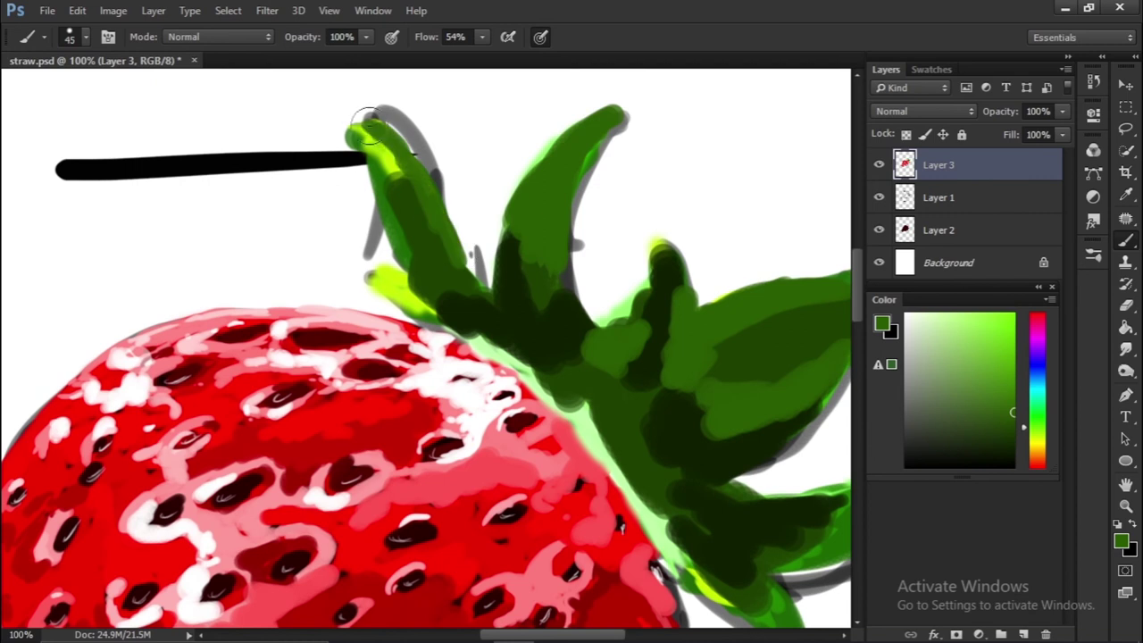
left_click_drag(375, 133, 384, 179)
left_click_drag(679, 375, 520, 501)
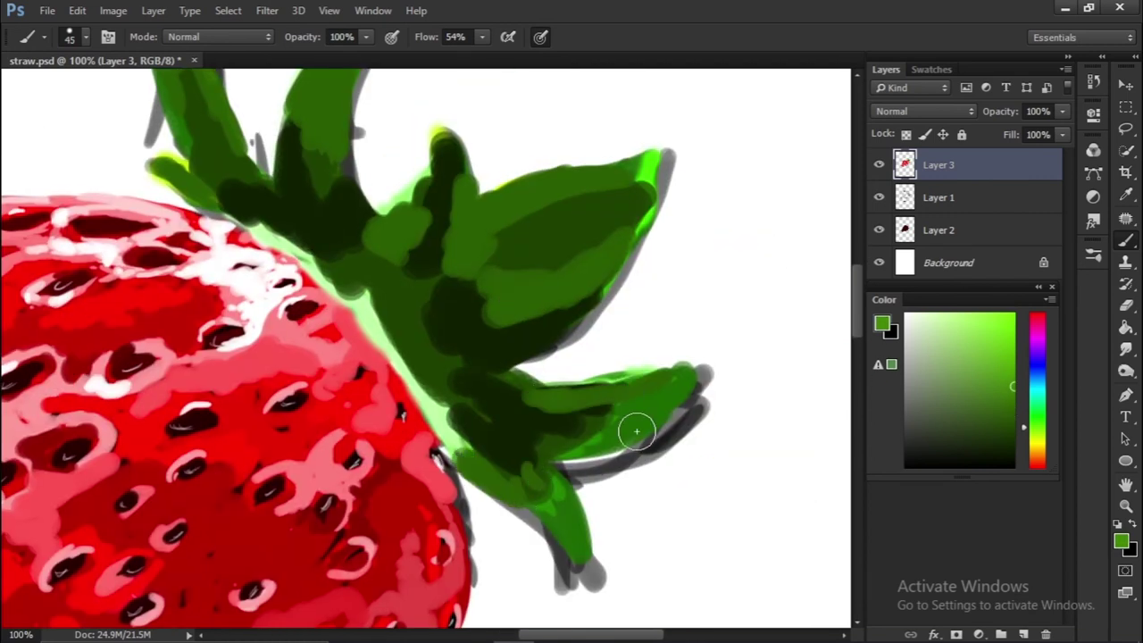
Paint lighter green strokes on the leaf blades and along the leaf base, blending them into the dark green
left_click_drag(636, 431, 551, 263)
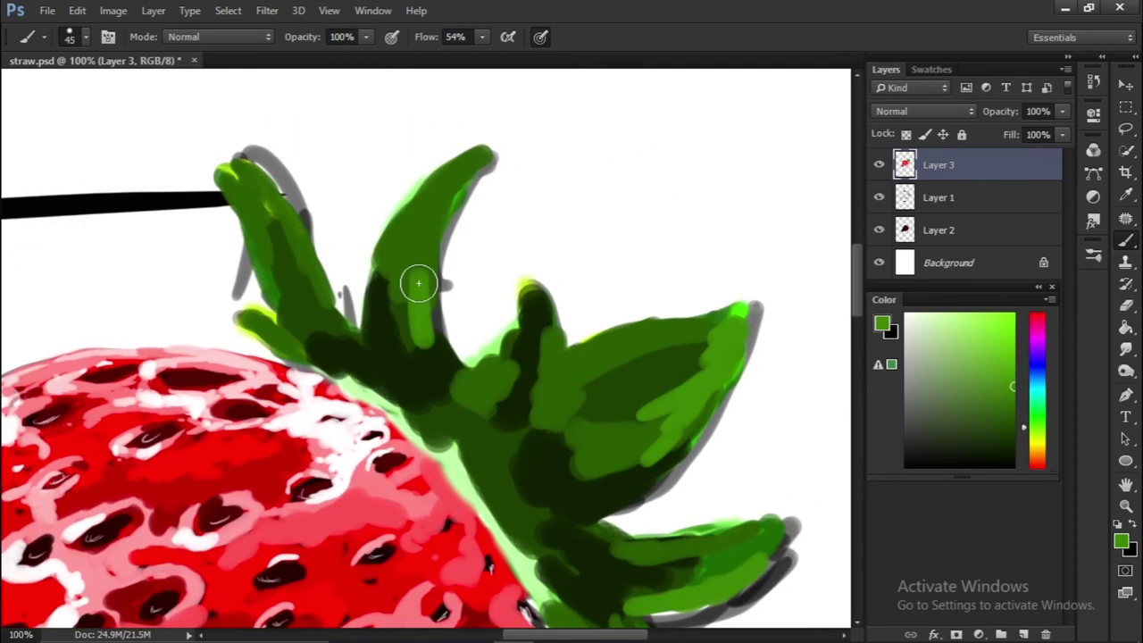
left_click_drag(416, 281, 508, 306)
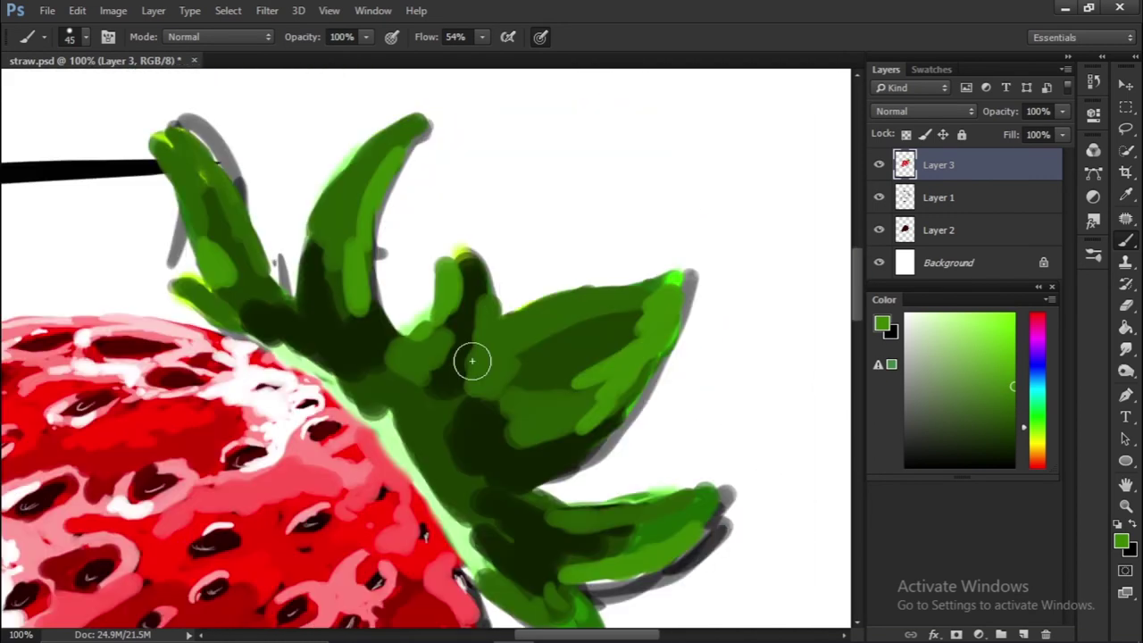
left_click(85, 36)
key("Return")
left_click_drag(429, 474, 261, 337)
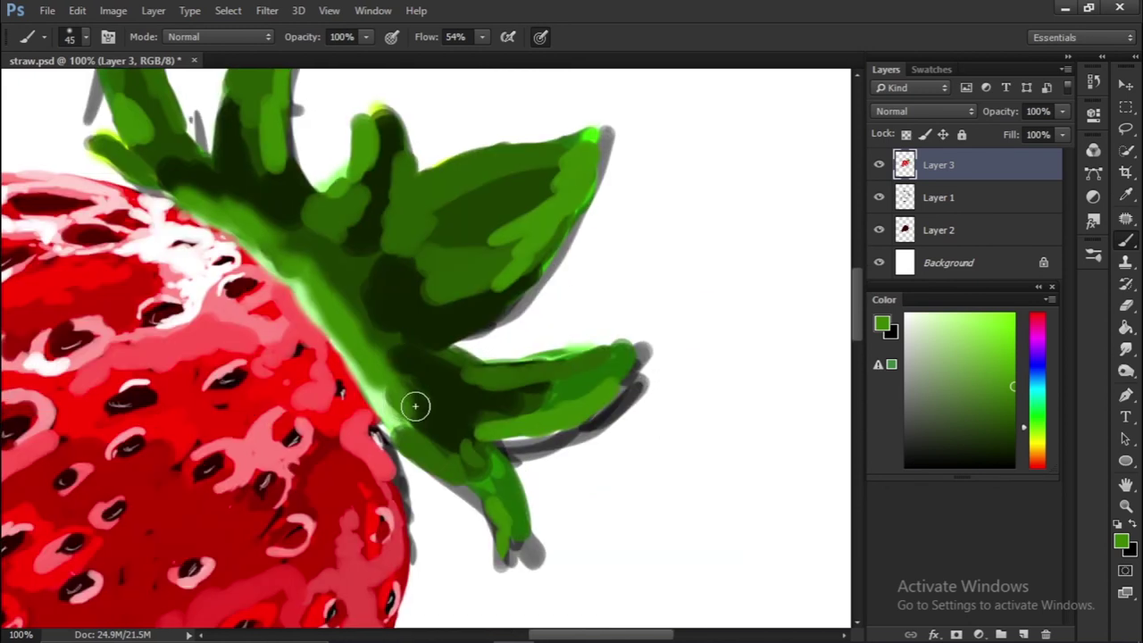
mouse_move(413, 401)
left_mouse_down()
mouse_move(336, 271)
mouse_move(434, 360)
mouse_move(545, 259)
left_mouse_up()
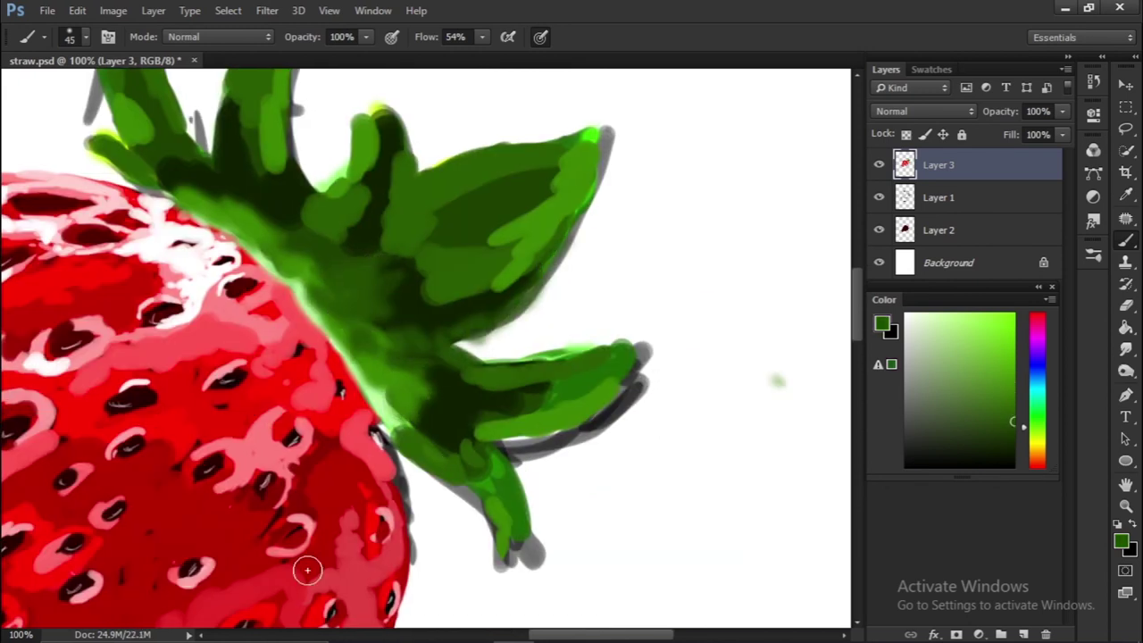
Paint a near-black green shadow line along the edge where the leaves meet the berry
key("ctrl+minus")
key("ctrl+minus")
key("ctrl+plus")
key("ctrl+plus")
key("ctrl+plus")
left_click_drag(322, 232, 311, 244)
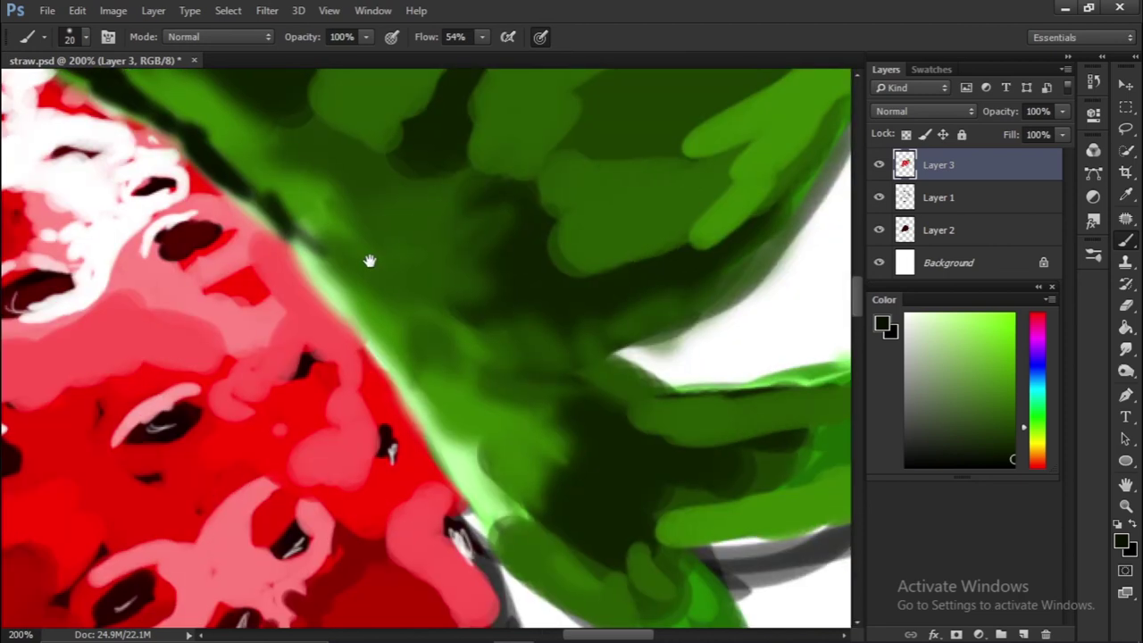
mouse_move(370, 260)
left_mouse_down()
mouse_move(408, 381)
mouse_move(477, 434)
left_mouse_up()
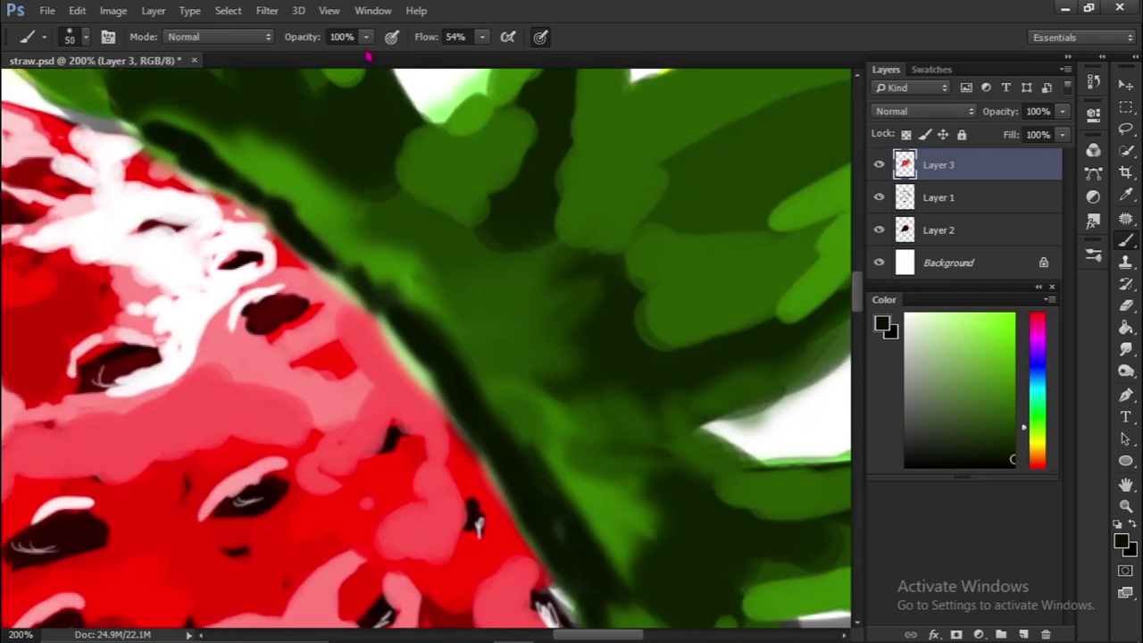
Soften the shadow between leaves and berry with near-black green strokes at 55% opacity and brush size 50
left_click_drag(366, 37, 331, 57)
mouse_move(536, 465)
left_mouse_down()
mouse_move(408, 273)
mouse_move(485, 349)
left_mouse_up()
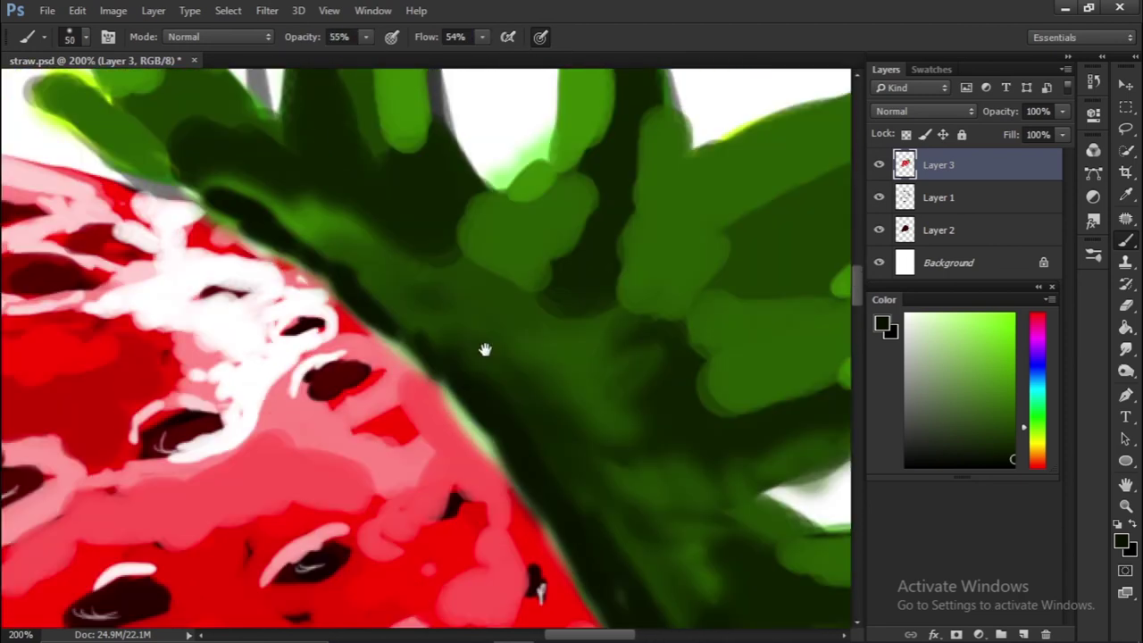
left_click_drag(390, 307, 482, 402)
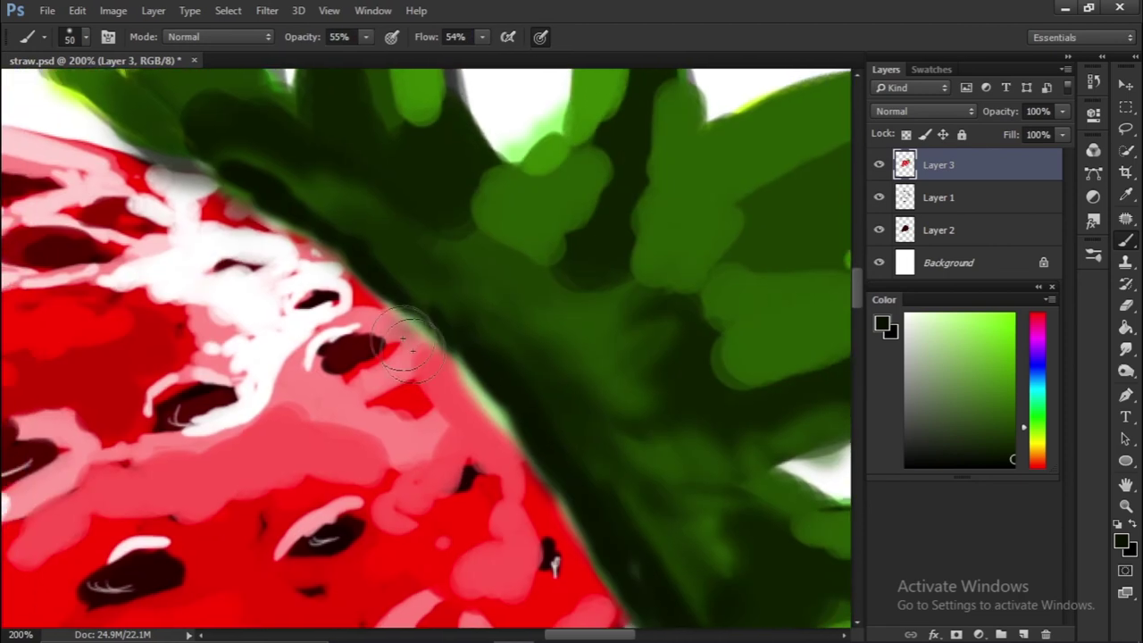
left_click_drag(518, 446, 455, 339)
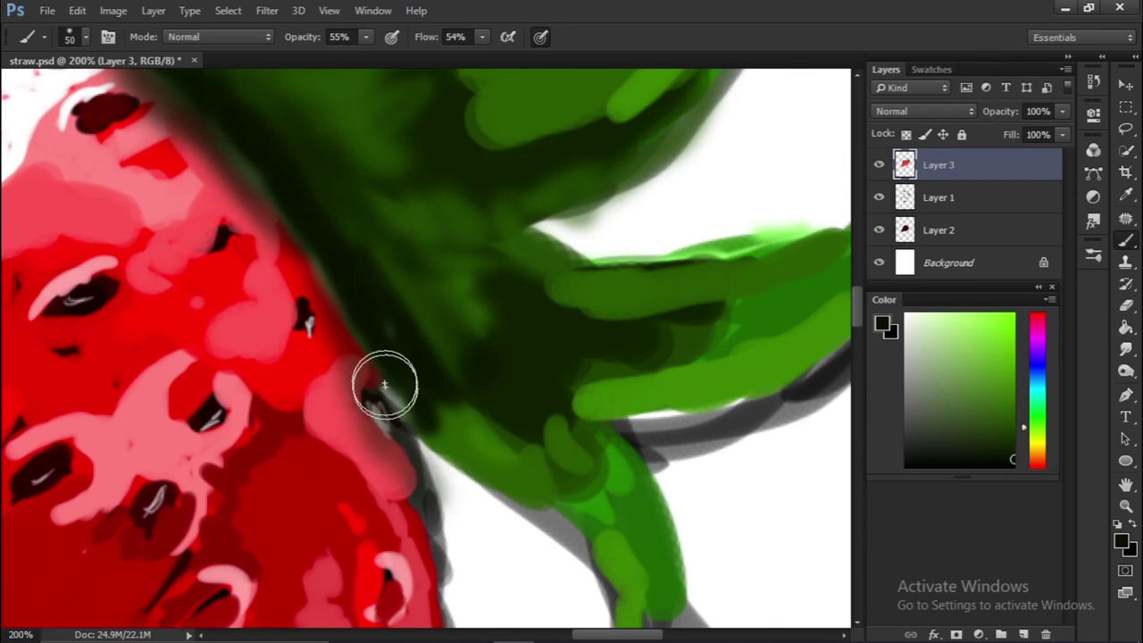
left_click_drag(384, 384, 465, 473)
key("ctrl+minus")
key("ctrl+minus")
key("ctrl+minus")
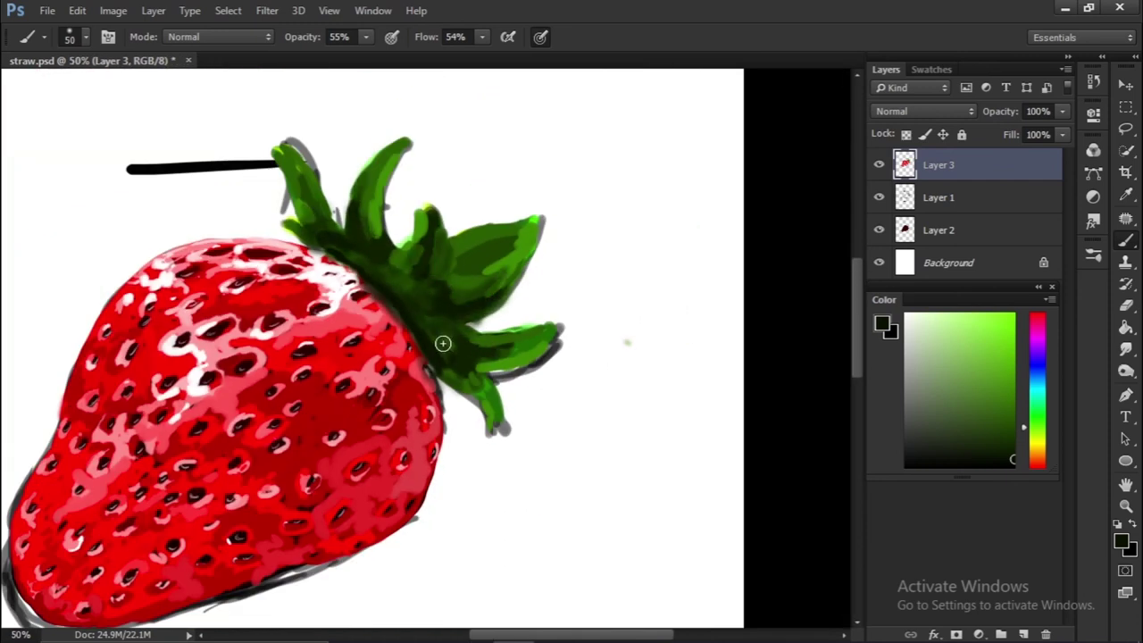
Paint white highlights around the berry's upper seeds and along the leaf edge at 100% opacity
left_click_drag(443, 343, 571, 268)
key("x")
left_click(86, 36)
double_click(63, 167)
key("0")
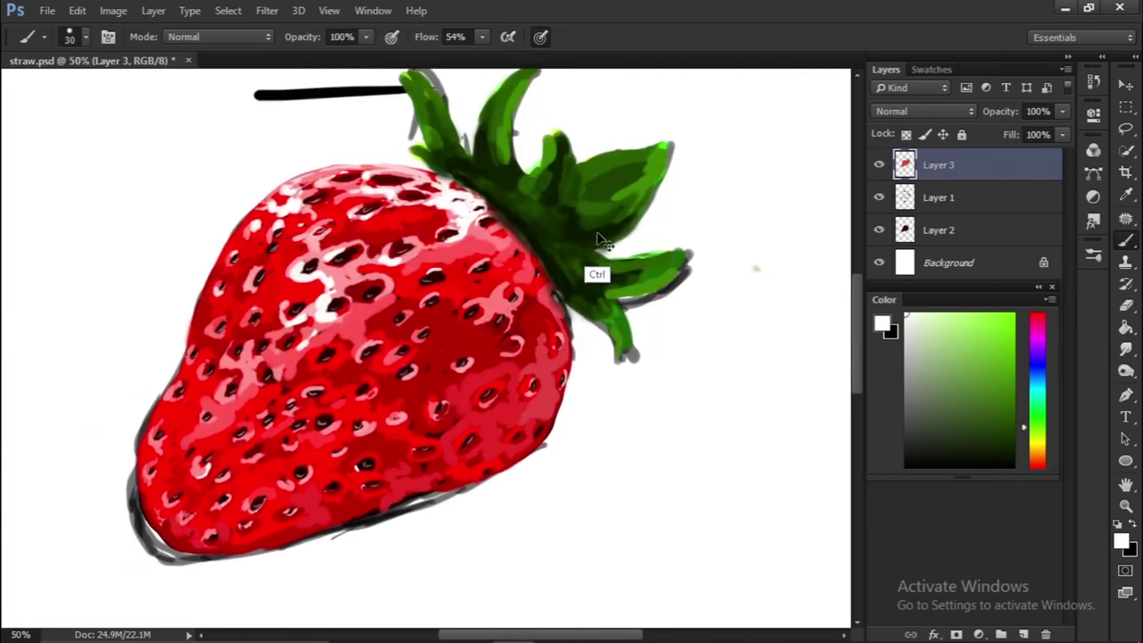
key("ctrl+plus")
key("ctrl+plus")
left_click_drag(466, 343, 216, 164)
left_click_drag(332, 353, 406, 362)
left_click_drag(209, 286, 268, 304)
mouse_move(339, 330)
left_mouse_down()
mouse_move(403, 434)
mouse_move(321, 286)
left_mouse_up()
mouse_move(267, 376)
left_mouse_down()
mouse_move(294, 261)
mouse_move(668, 357)
mouse_move(633, 301)
left_mouse_up()
key("h")
mouse_move(287, 289)
left_mouse_down()
mouse_move(242, 299)
mouse_move(301, 388)
mouse_move(421, 464)
mouse_move(432, 404)
left_mouse_up()
key("ctrl+0")
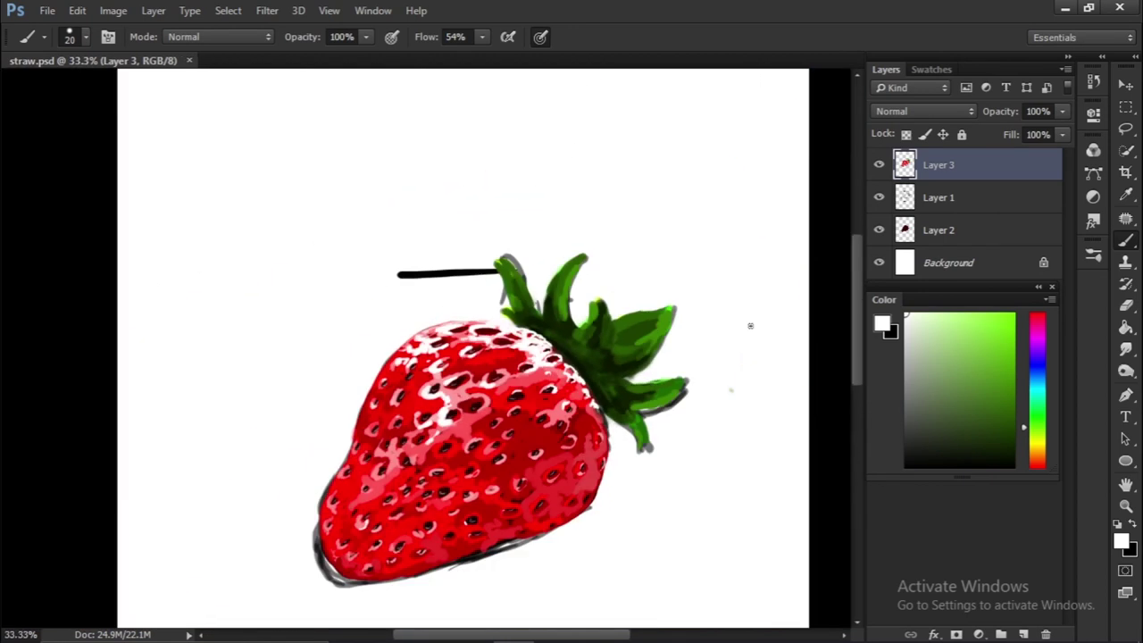
Outline the berry's upper edge in crimson with a size 4 brush
left_click(393, 292, "ctrl")
key("bracketleft")
key("bracketleft")
key("bracketleft")
scroll(393, 292, "right", 10)
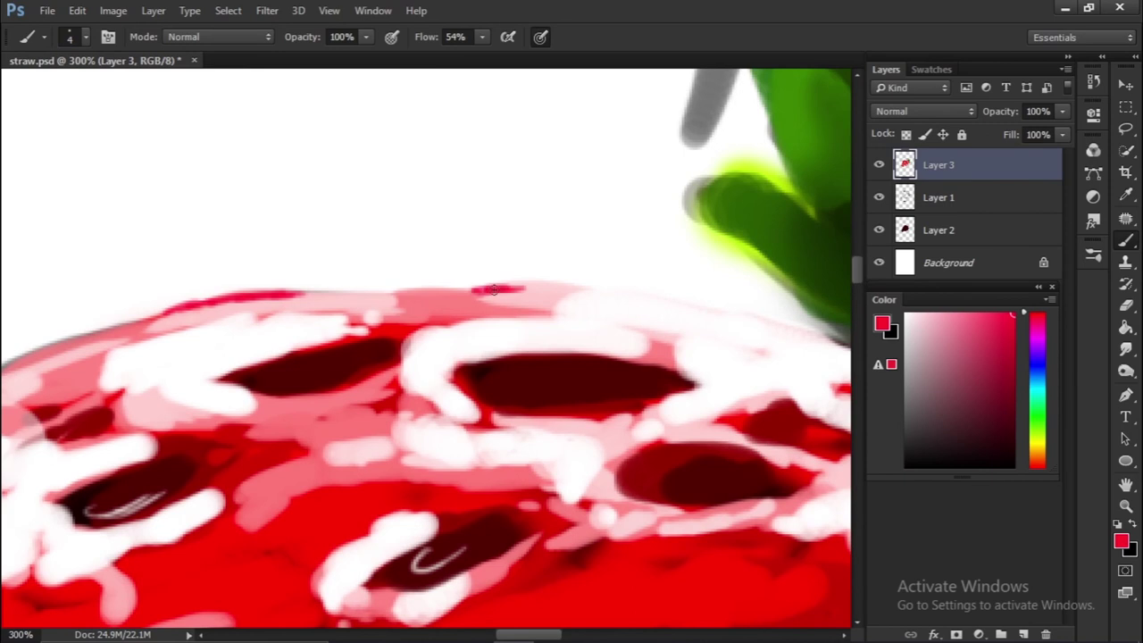
Hide the sketch on Layer 1, keeping Layer 2 visible
key("ctrl+0")
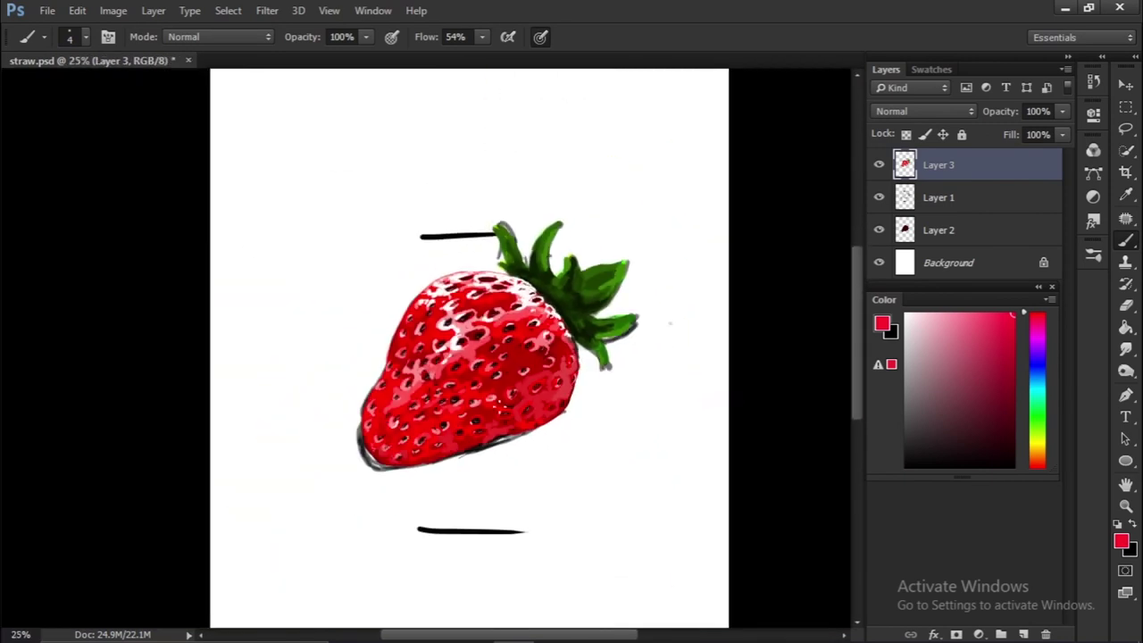
left_click(878, 231)
left_click(878, 197)
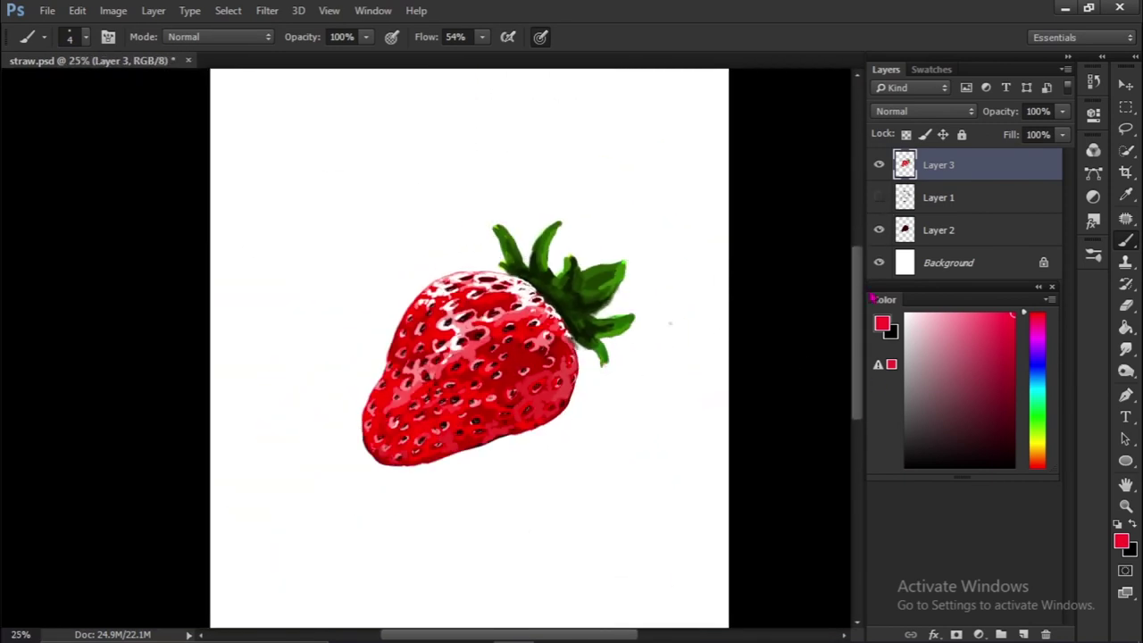
Paint medium green borders along the edges of the leaves with a size 20 brush
scroll(433, 295, "up", 5)
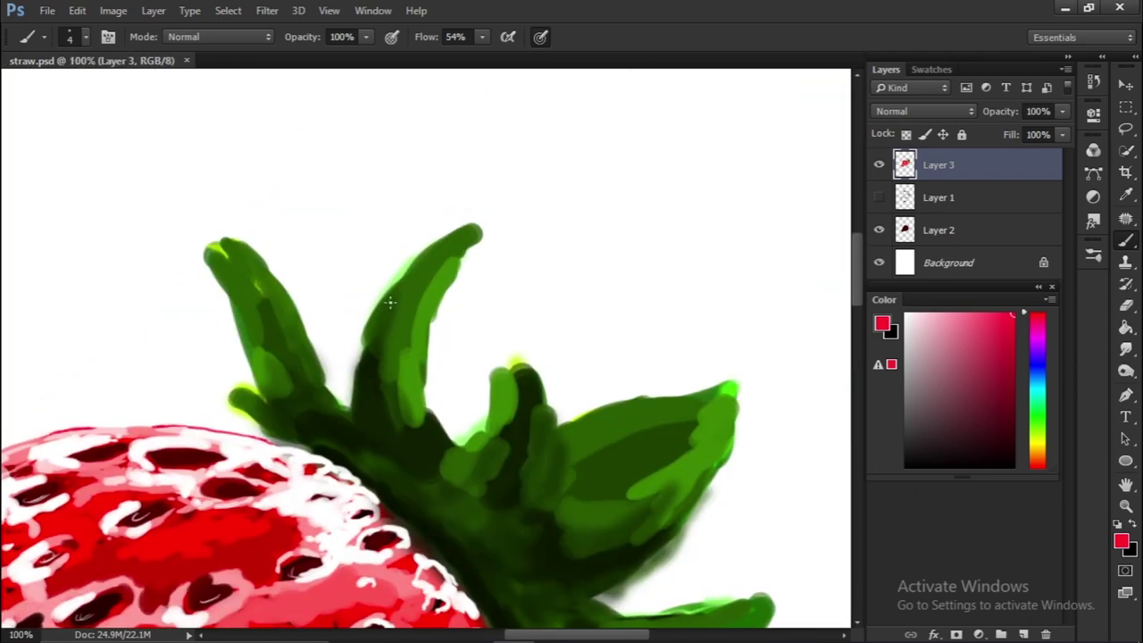
left_click(430, 420, "alt")
mouse_move(427, 390)
left_mouse_down()
mouse_move(430, 419)
mouse_move(523, 381)
left_mouse_up()
mouse_move(553, 435)
left_mouse_down()
mouse_move(740, 383)
mouse_move(629, 258)
left_mouse_up()
mouse_move(661, 474)
left_mouse_down()
mouse_move(477, 474)
mouse_move(450, 363)
left_mouse_up()
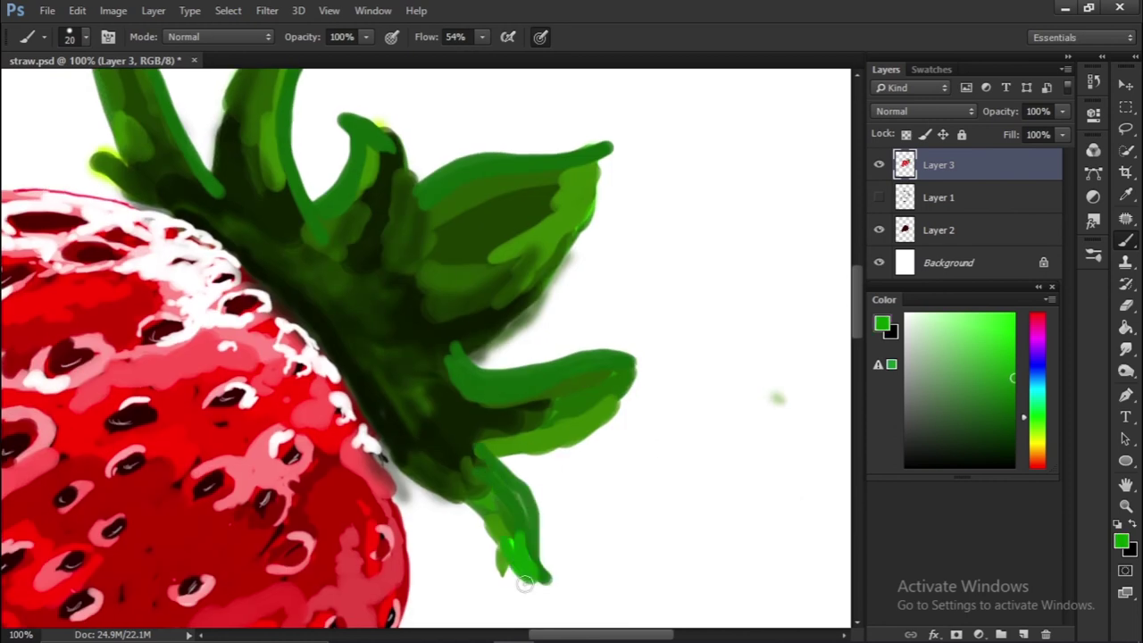
Paint bright green edges and vein strokes on all the leaves with a size 20 brush
left_click_drag(592, 436, 509, 456)
mouse_move(272, 286)
left_mouse_down()
mouse_move(510, 459)
mouse_move(616, 339)
left_mouse_up()
left_click_drag(339, 246, 385, 286)
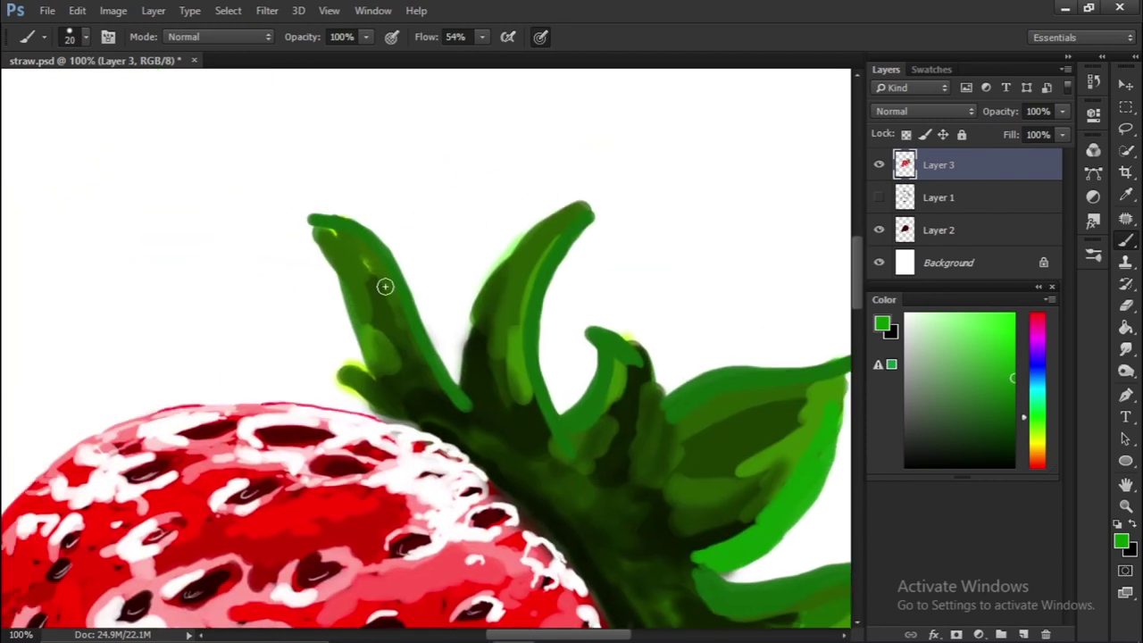
left_click_drag(614, 404, 577, 416)
left_click_drag(577, 415, 404, 308)
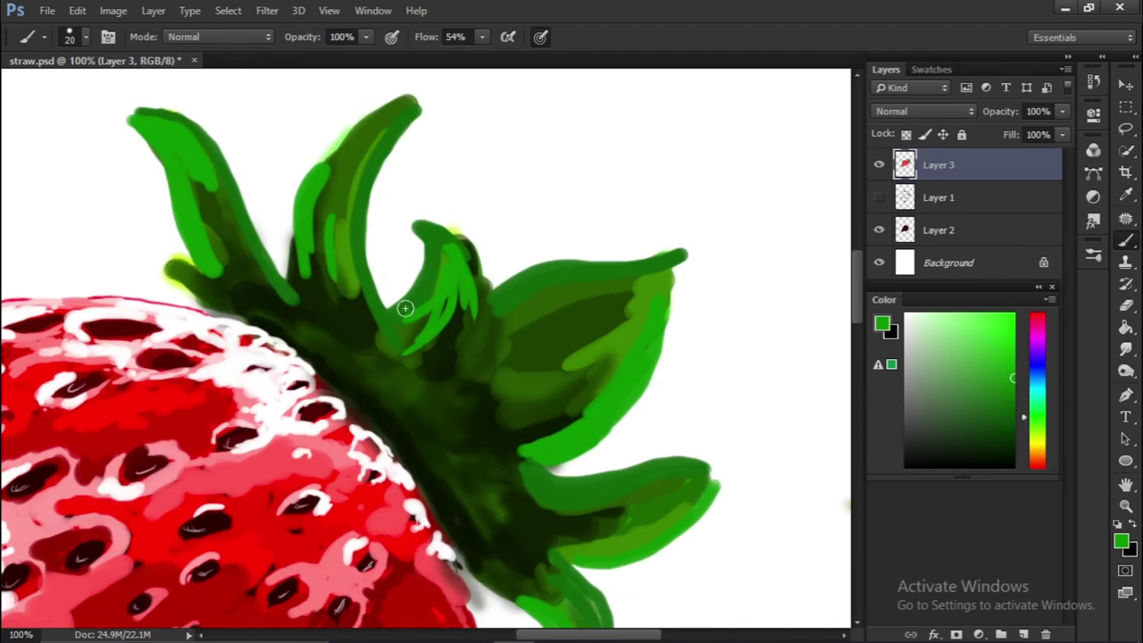
left_click_drag(302, 245, 179, 149)
left_click_drag(402, 302, 487, 262)
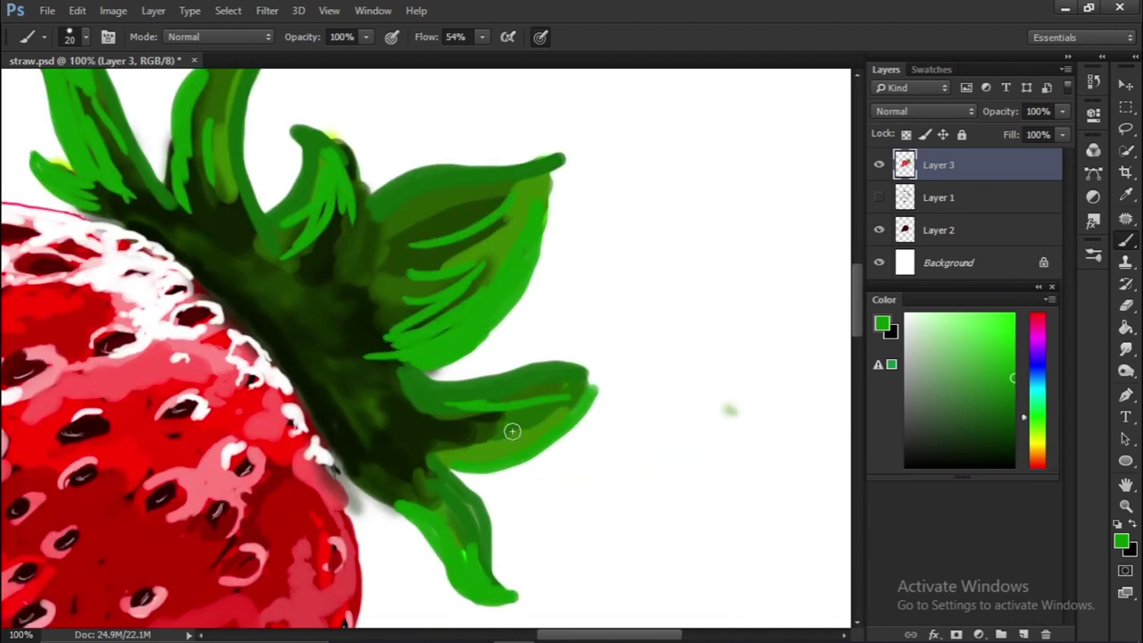
Save the strawberry document
key("ctrl+s")
key("ctrl+minus")
key("ctrl+minus")
key("ctrl+minus")
key("ctrl+minus")
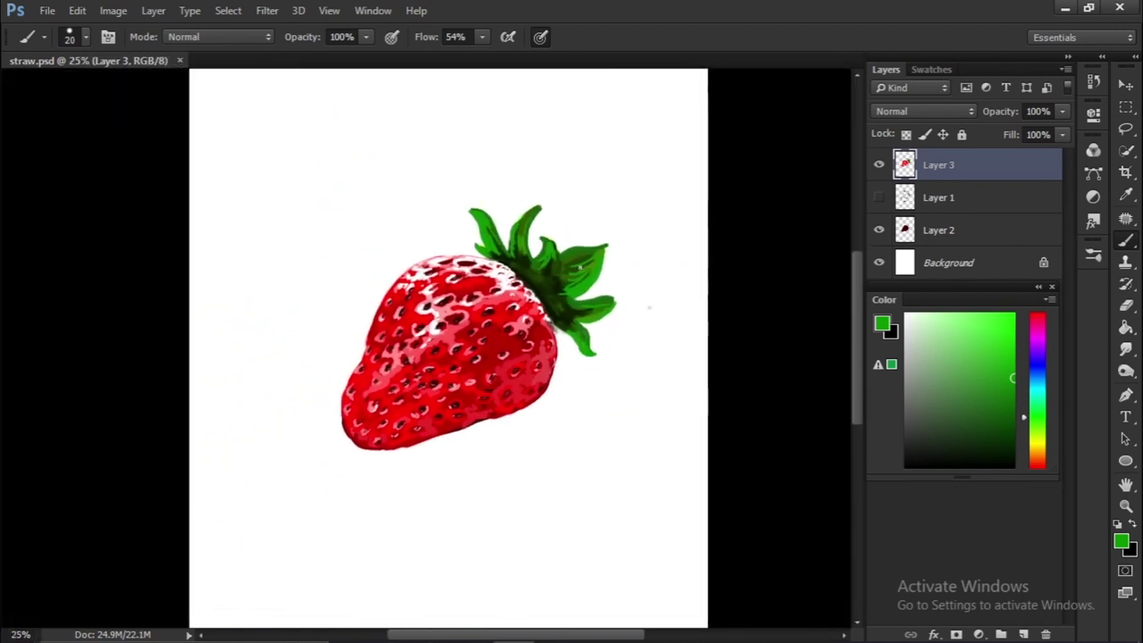
Place the file "my creative black signature", scale it to about 13%, rotate it about 30.7° and move it beside the berry's lower right
left_click(47, 11)
left_click(89, 301)
scroll(286, 223, "down", 5)
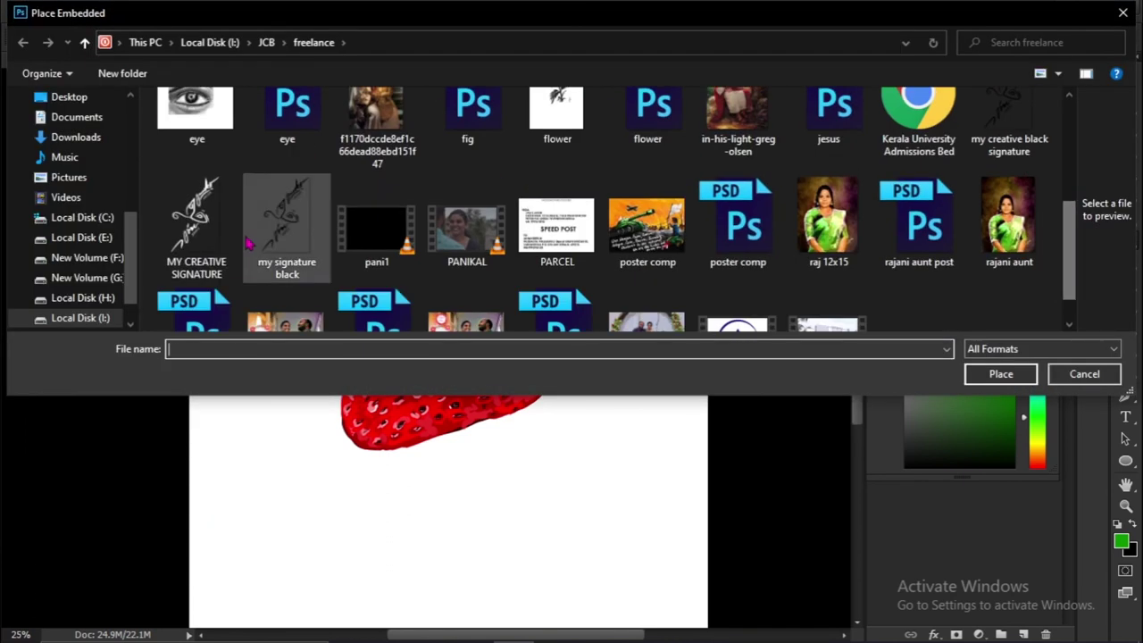
double_click(187, 217)
left_click(84, 282)
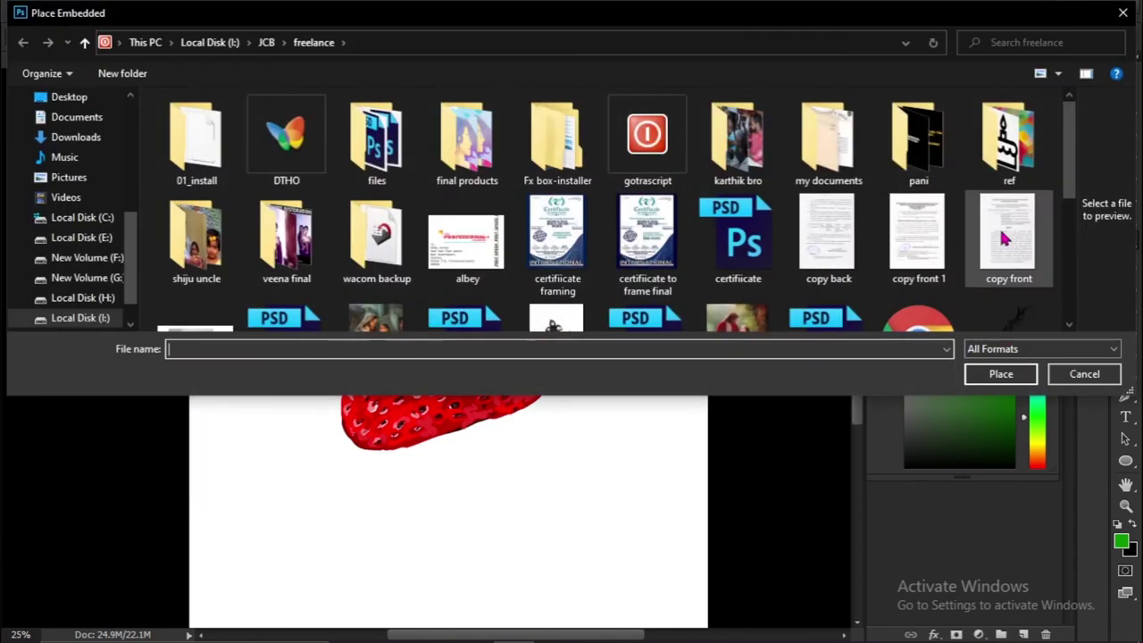
double_click(1003, 229)
key("ctrl+minus")
left_click_drag(610, 15, 568, 81)
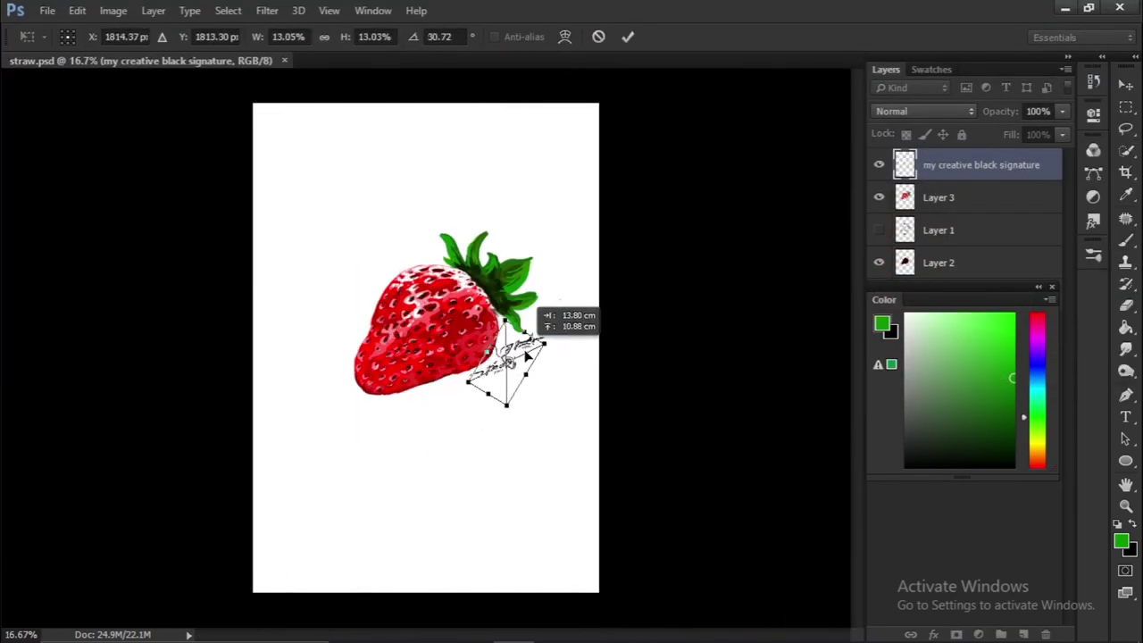